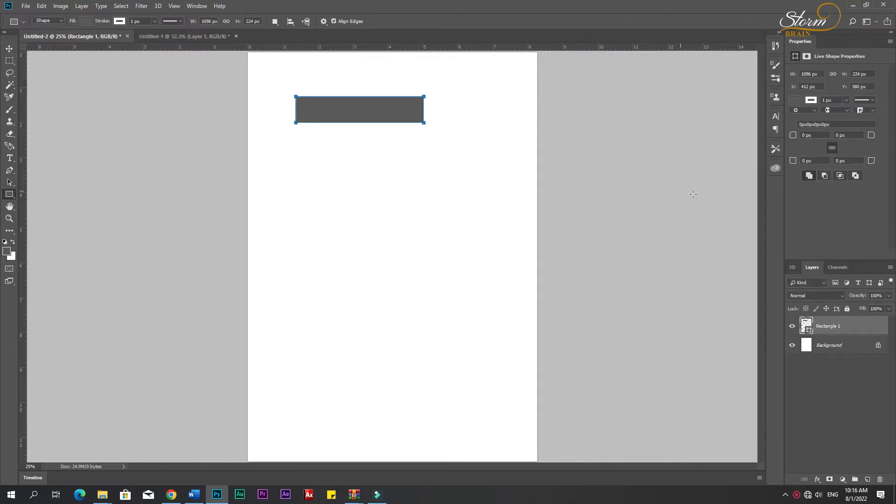
Round all the rectangle's corners to 112 px and centre it on the page's top edge at X 692, Y -112 px.
drag(793, 161, 805, 156)
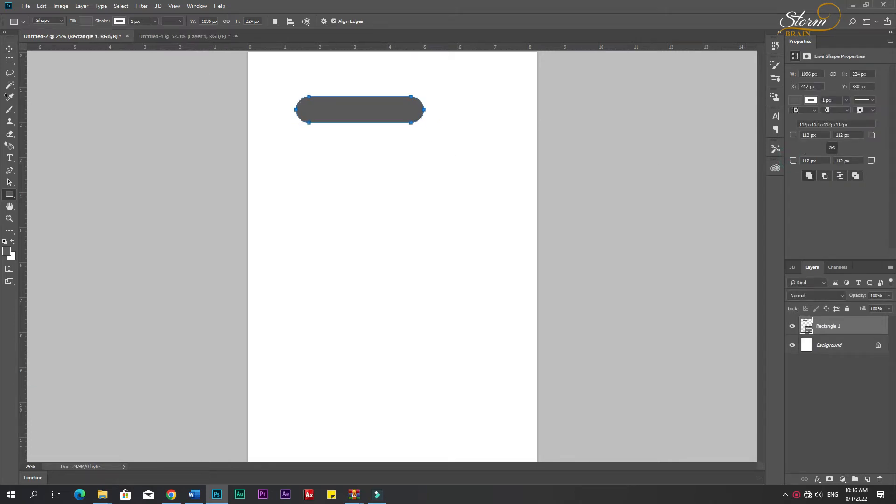
key(Return)
key(v)
drag(366, 109, 410, 66)
key(ctrl+t)
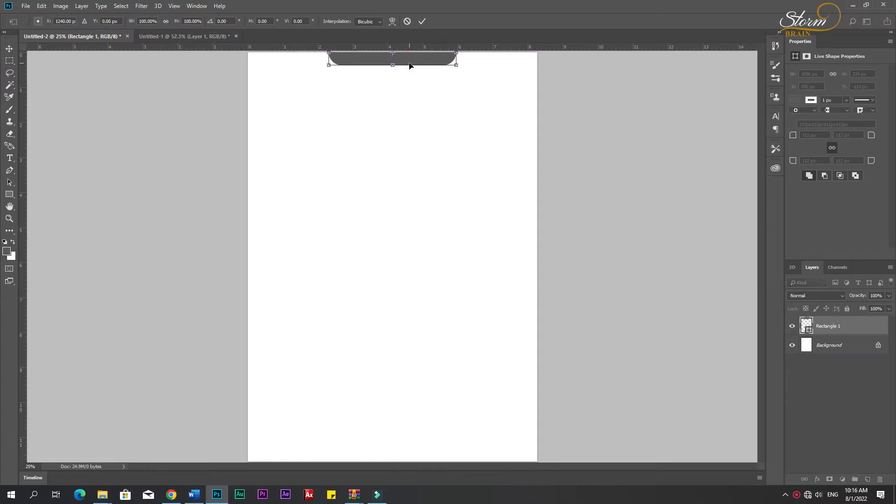
key(Return)
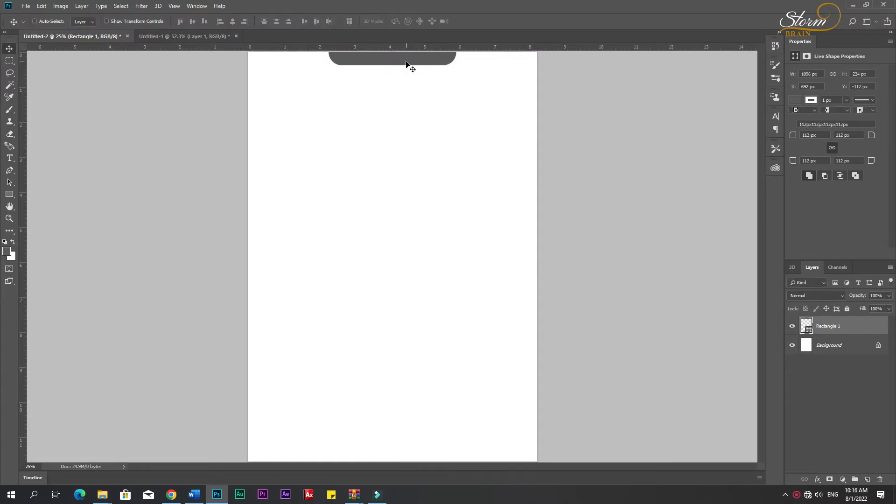
key(ctrl+t)
drag(406, 61, 404, 60)
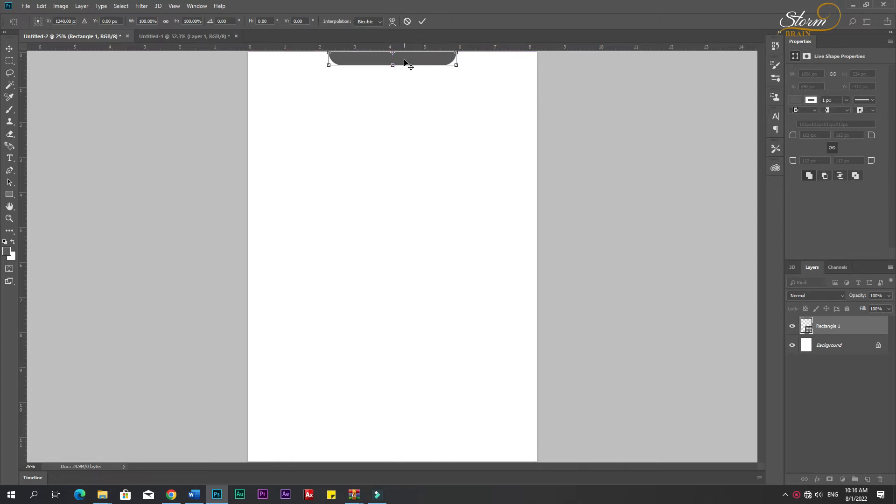
key(Return)
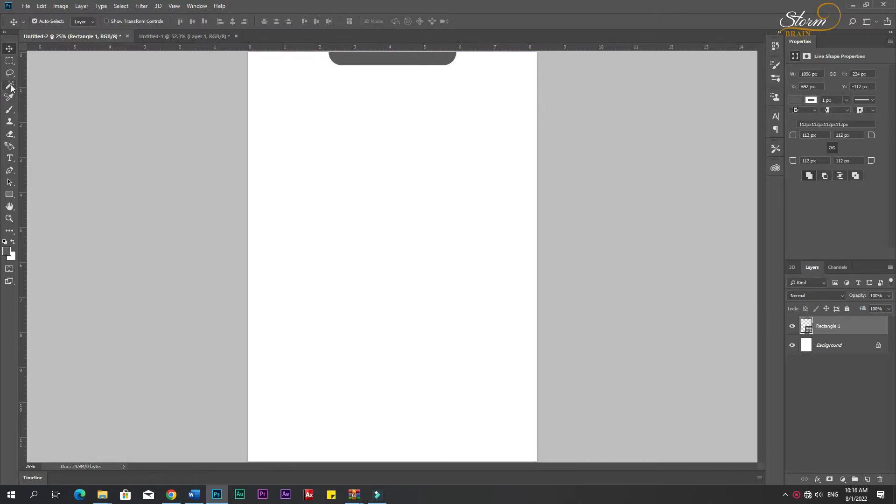
Duplicate the rounded shape to both sides of the original along the page's top edge.
drag(378, 64, 532, 64)
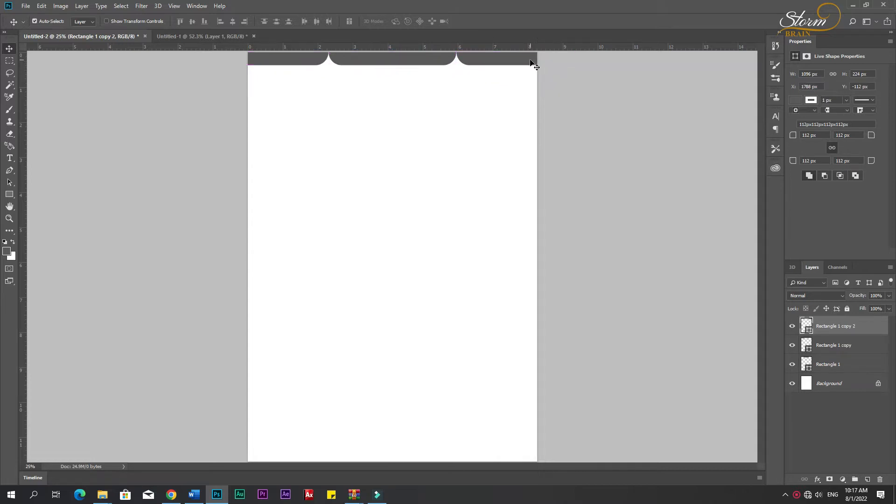
click(397, 57)
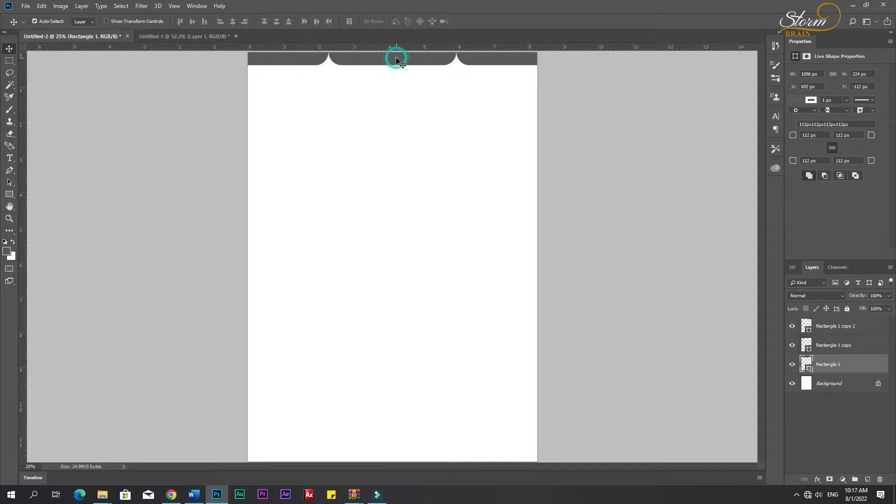
key(ctrl+t)
drag(392, 66, 392, 60)
key(Return)
key(ctrl+z)
Stretch the left shape on the page's top edge vertically to 137.5% of its height, keeping its centre fixed.
click(311, 61)
key(ctrl+t)
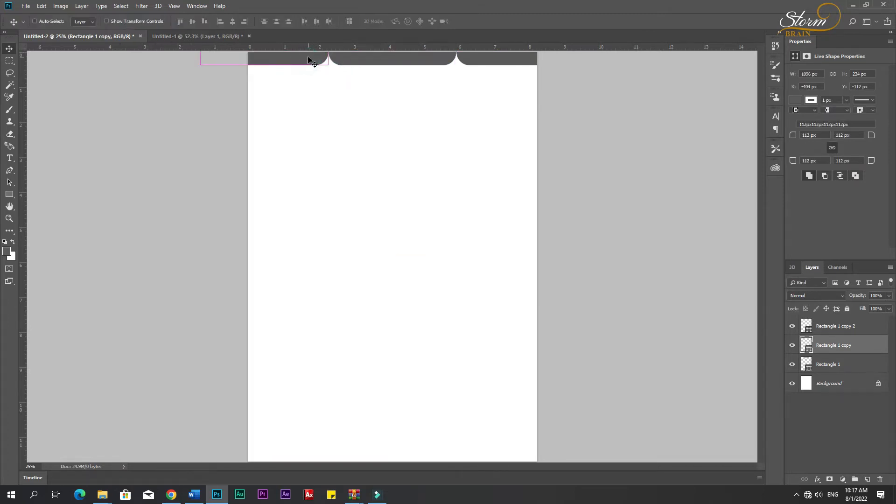
drag(265, 66, 265, 75)
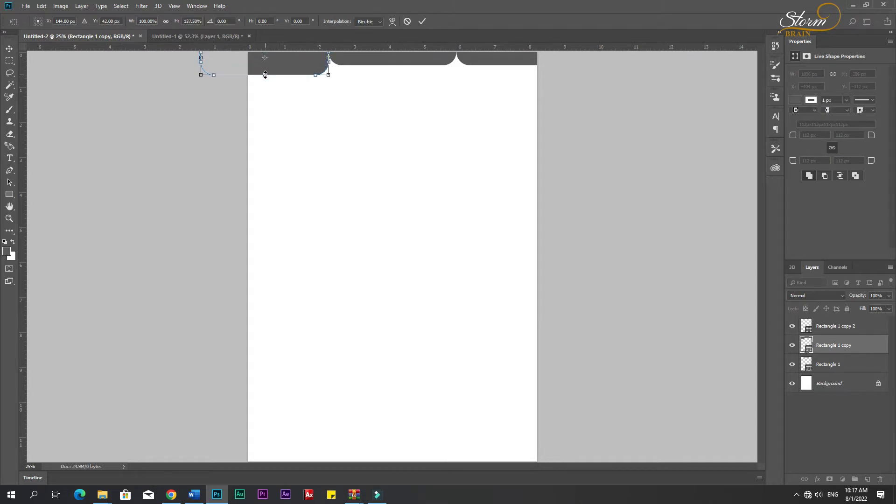
key(Return)
Round the left shape's corners to 154 px and replace the right shape with a copy of it.
click(480, 56)
key(Delete)
click(310, 65)
drag(789, 137, 790, 134)
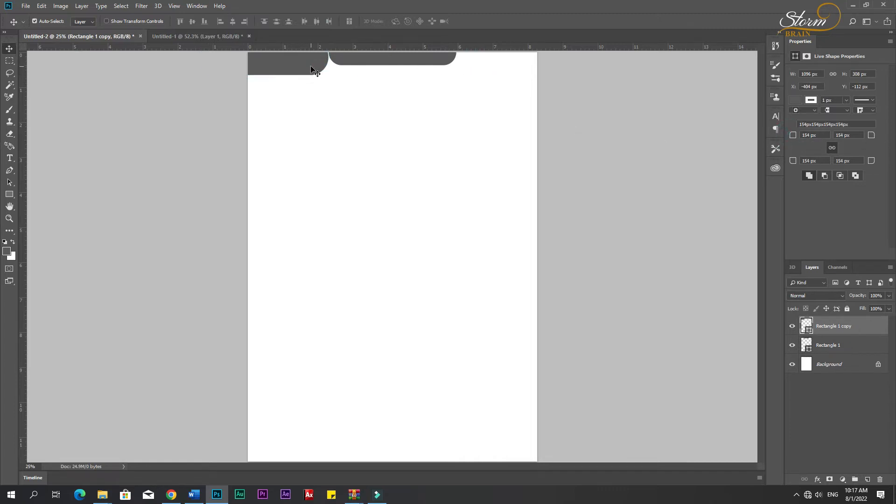
drag(311, 69, 555, 71)
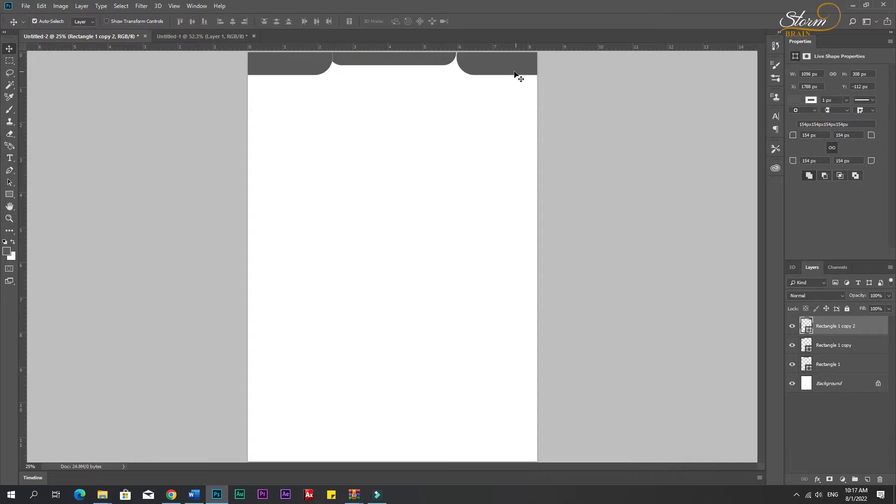
Shift the right header shape inward to X 1730 px so it overlaps the end of the centre shape.
alt+scroll(450, 56, up, 3)
scroll(514, 110, up, 2)
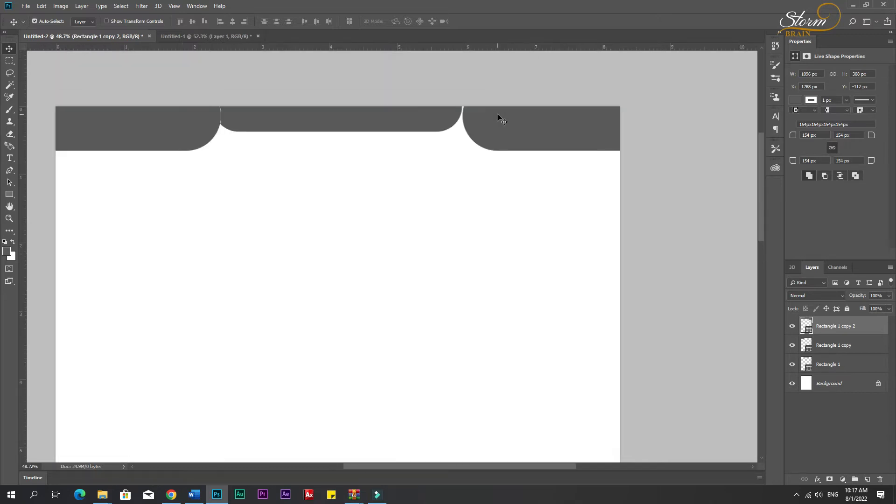
key(Right)
key(Right)
key(Left)
key(Left)
key(Left)
key(Left)
key(Left)
key(Left)
key(Left)
key(Left)
key(Left)
key(Left)
drag(506, 133, 494, 131)
Move the left header shape inward over the centre shape's end and narrow it to 938 px wide.
drag(191, 131, 206, 131)
key(ctrl+t)
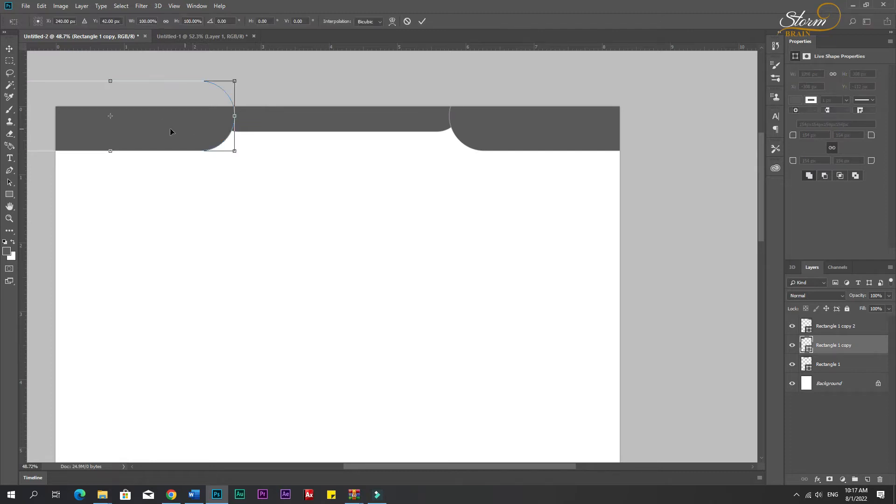
scroll(137, 126, left, 3)
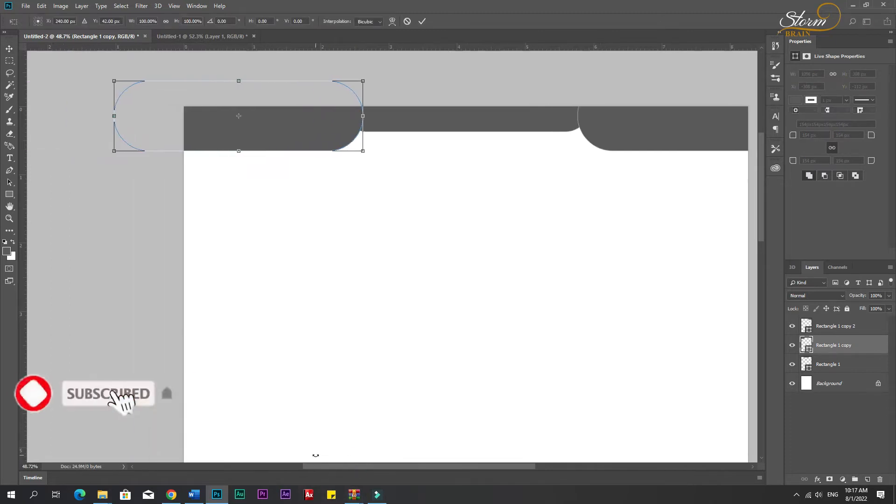
drag(115, 116, 149, 118)
key(Return)
Replace the right header shape with a copy of the narrowed left one, positioned at X 1725 px.
click(667, 131)
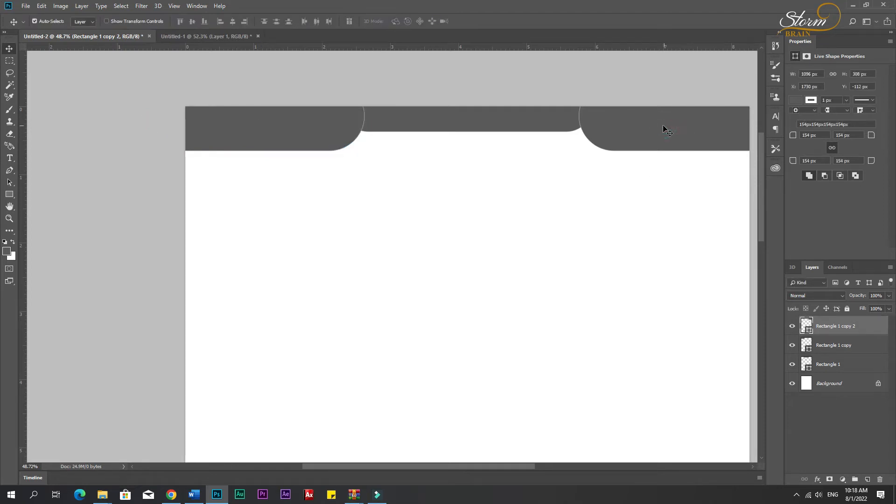
key(Delete)
drag(256, 139, 642, 138)
drag(351, 468, 416, 469)
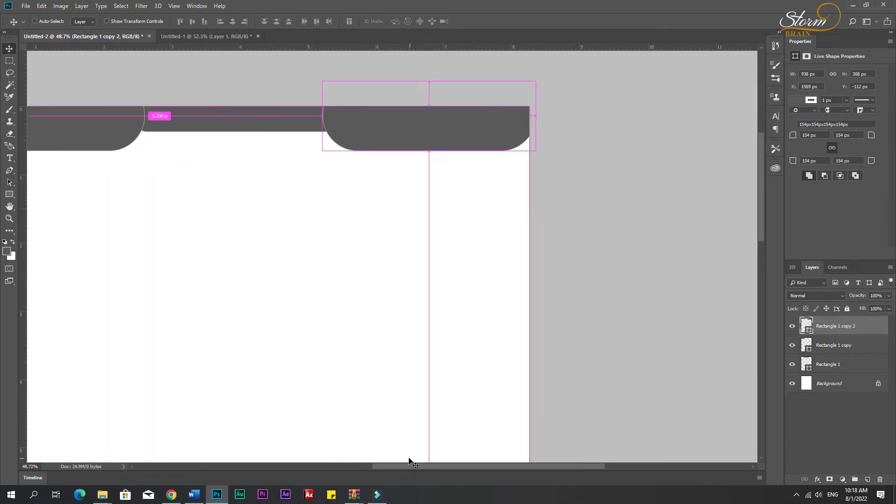
key(ctrl+t)
drag(438, 140, 474, 139)
key(Return)
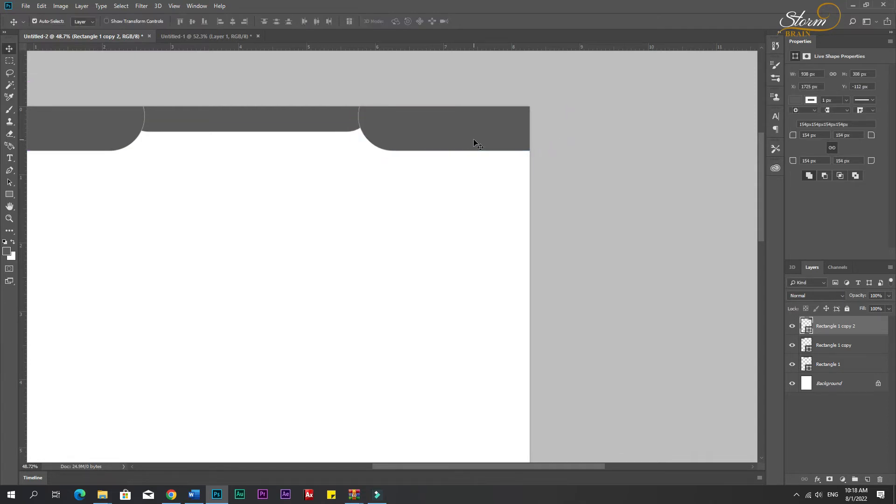
Nudge the right header shape further inward over the centre shape's end, then deselect it.
key(Left)
key(Left)
key(Left)
key(Left)
key(Left)
key(Left)
key(Left)
key(Left)
key(Left)
key(Left)
key(Left)
key(Left)
key(Left)
key(Left)
key(Left)
click(496, 189)
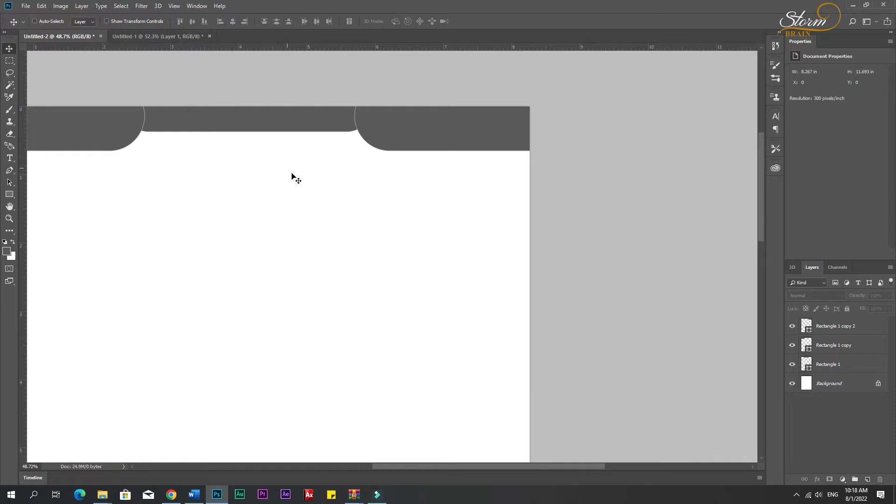
Draw a rectangle about 11.2 in wide and 0.7 in high across the lower end of the page.
scroll(305, 198, down, 6)
key(ctrl+0)
scroll(266, 356, up, 3)
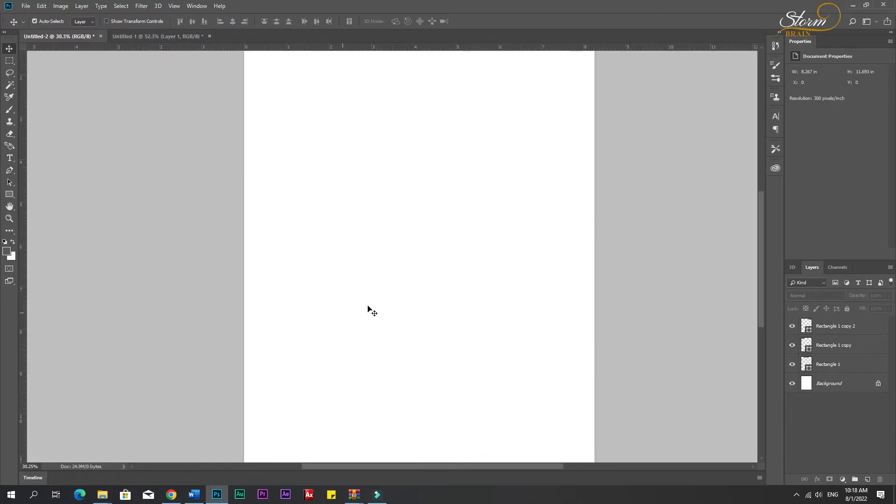
scroll(457, 284, down, 5)
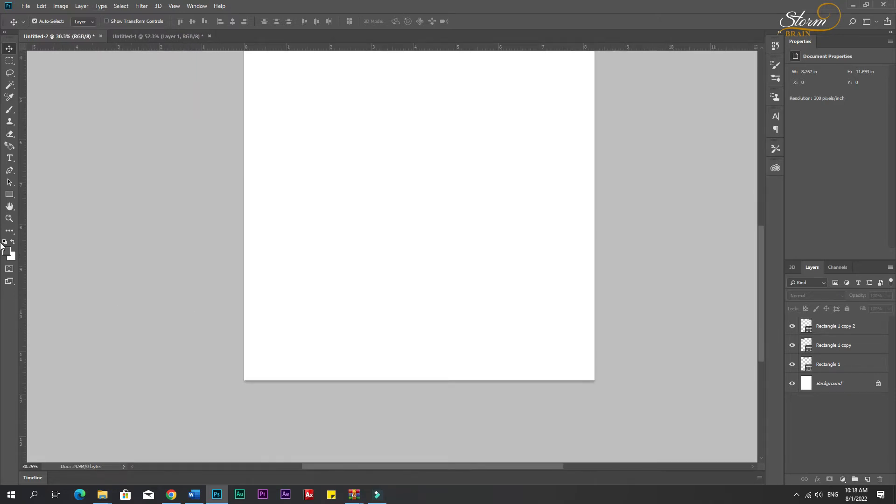
click(9, 194)
drag(188, 336, 662, 366)
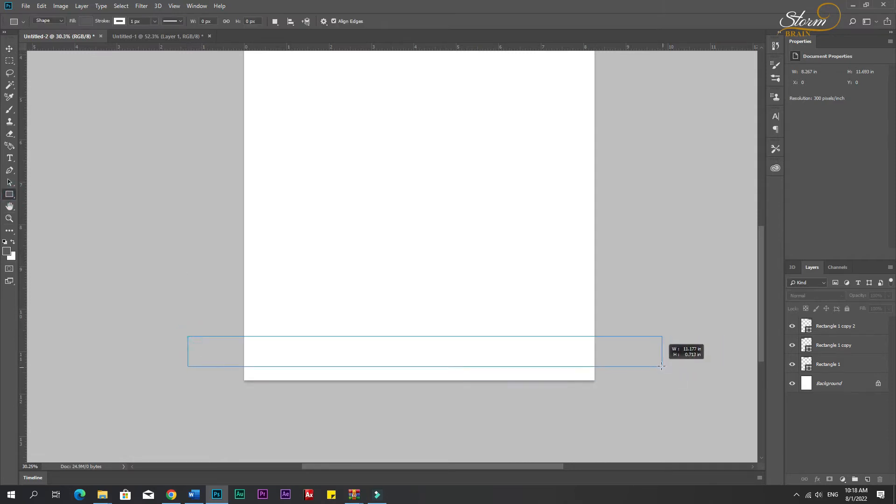
Resize the new rectangle to the page width, 2480 by 99 px, and place it just above the bottom edge.
key(ctrl+t)
drag(452, 352, 427, 363)
drag(664, 369, 595, 369)
drag(190, 369, 244, 369)
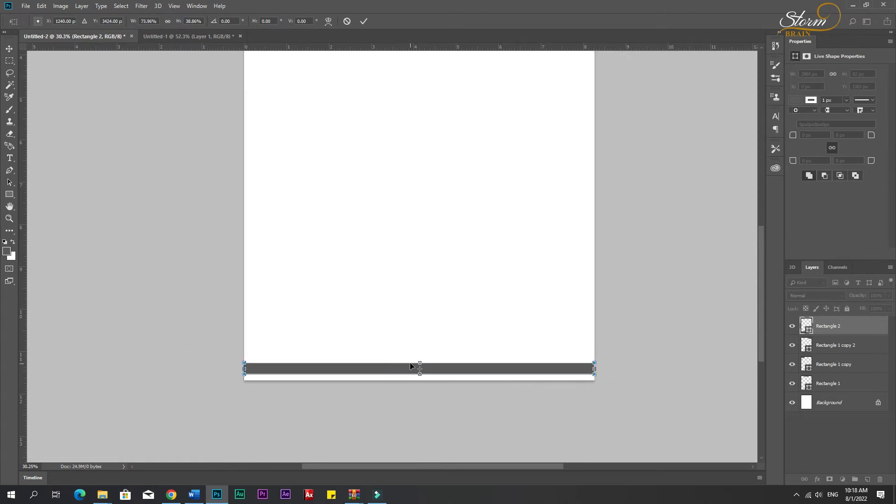
drag(420, 363, 420, 360)
key(Return)
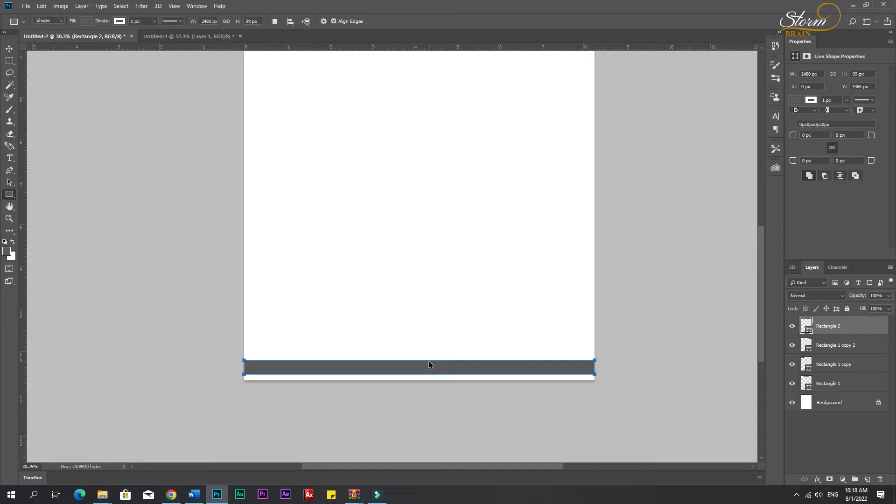
key(ctrl+t)
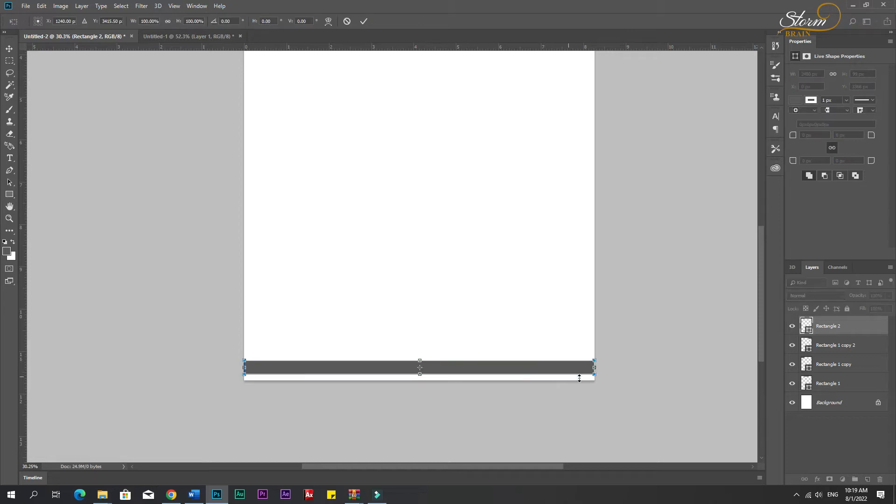
drag(595, 367, 498, 370)
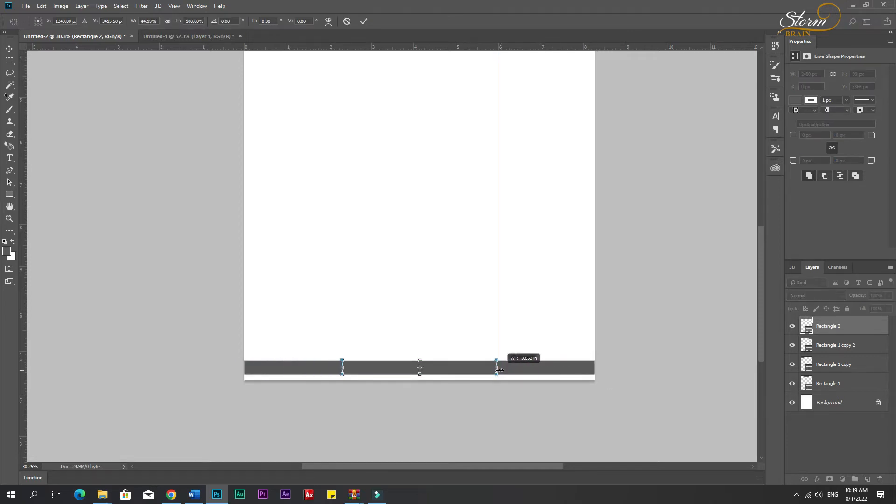
key(Escape)
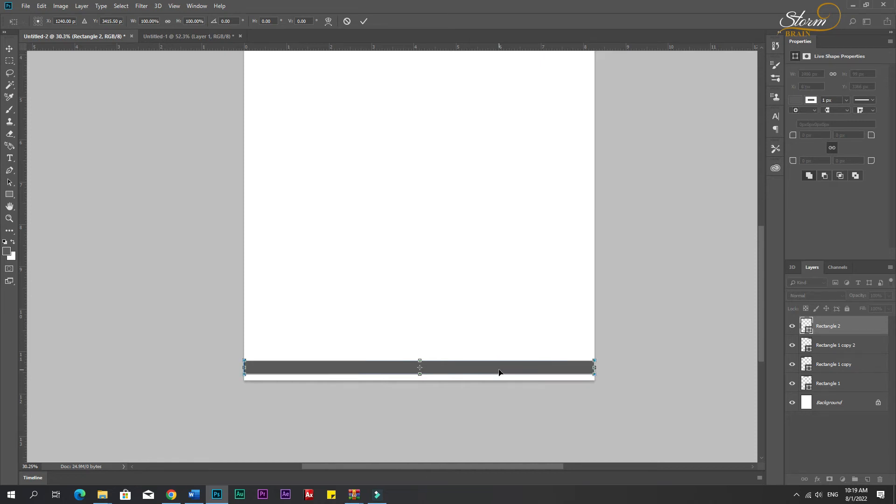
Duplicate the footer bar and shrink the copy to 940 by 46 px, centred inside the original bar.
key(ctrl+j)
key(ctrl+t)
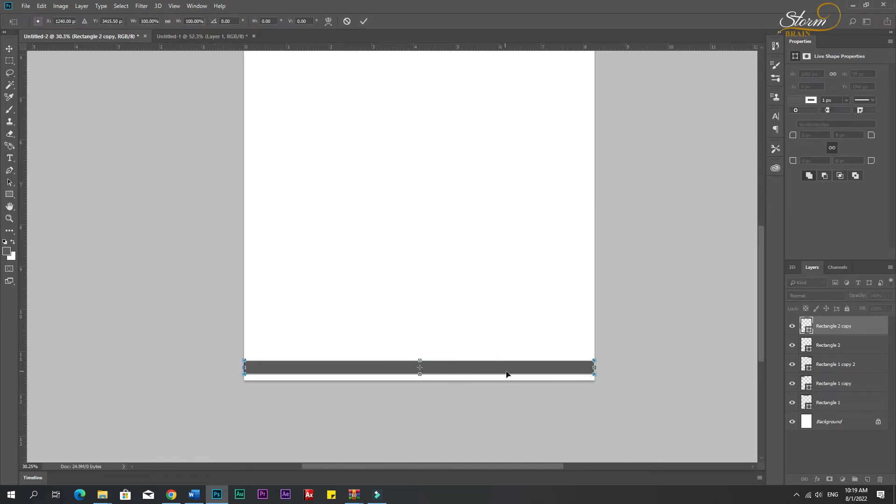
drag(594, 367, 487, 367)
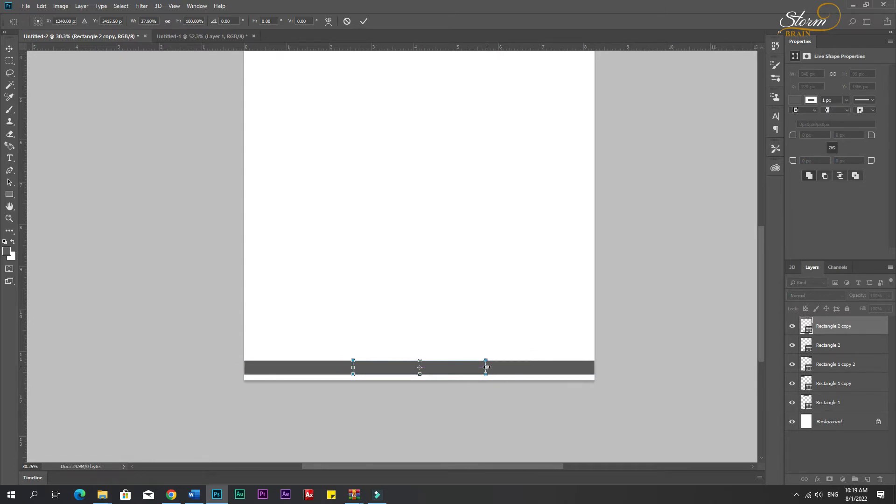
scroll(421, 367, up, 5)
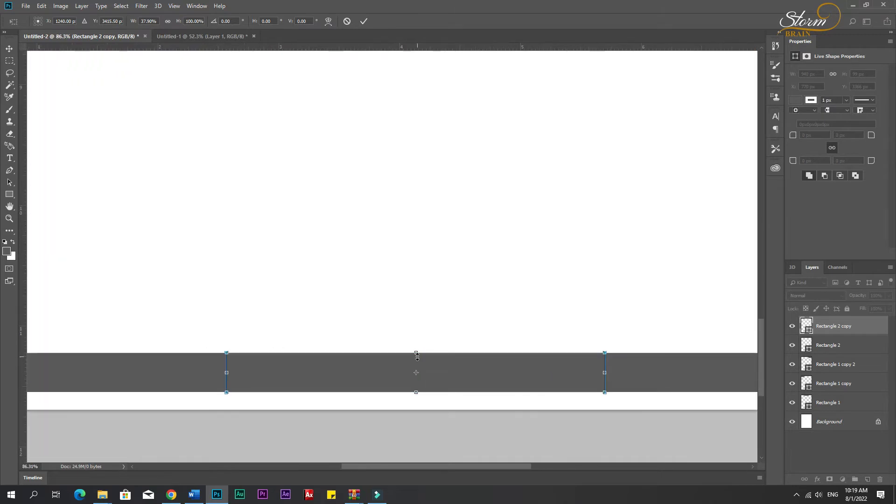
drag(420, 361, 416, 366)
key(Return)
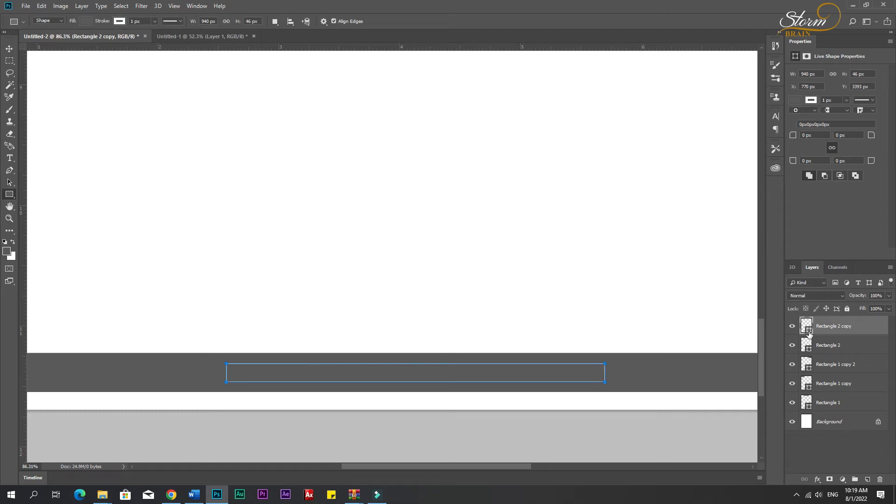
Remove the small footer bar's stroke and fill it with cyan.
click(813, 100)
click(811, 100)
click(811, 100)
click(801, 118)
click(811, 100)
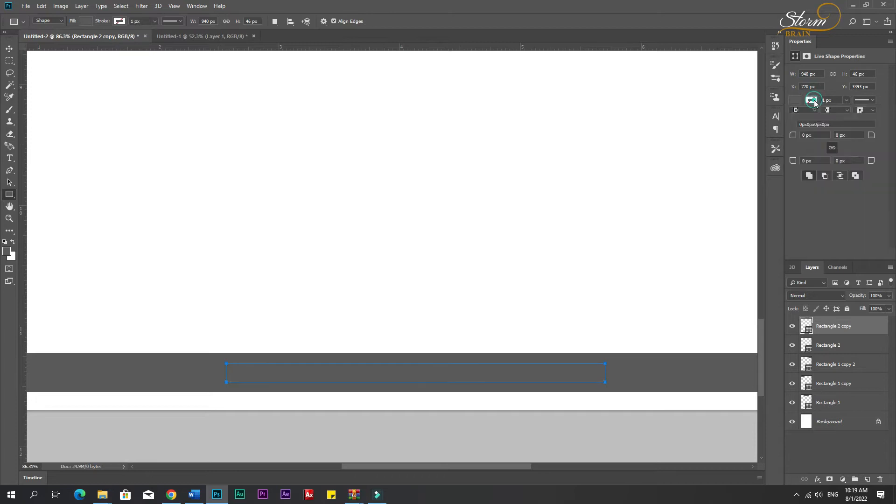
click(811, 100)
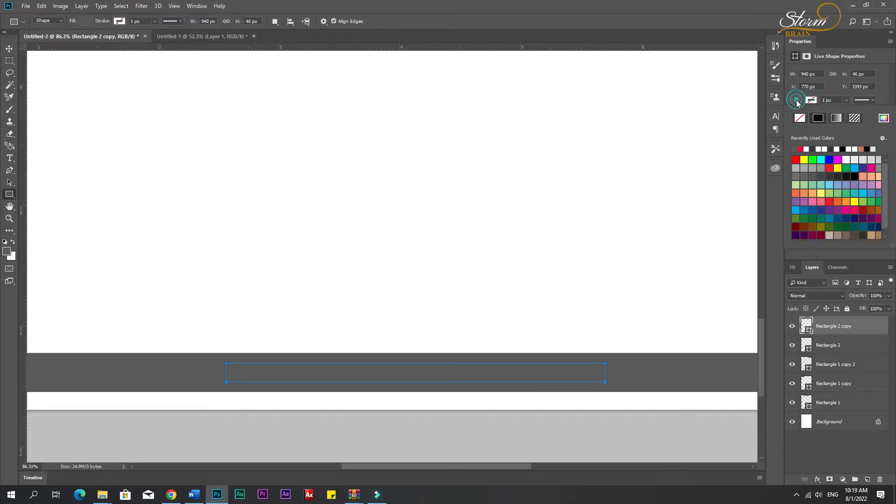
click(822, 159)
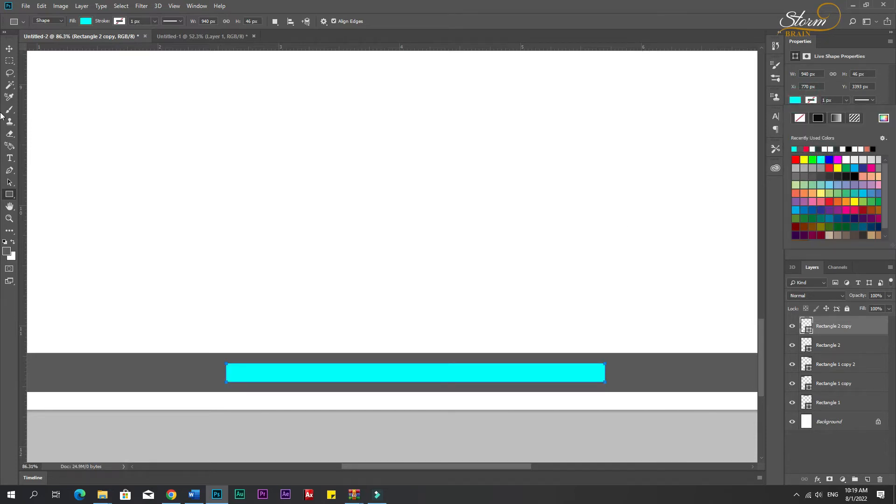
Round all corners of the cyan footer bar to 23 px.
click(9, 49)
click(377, 375)
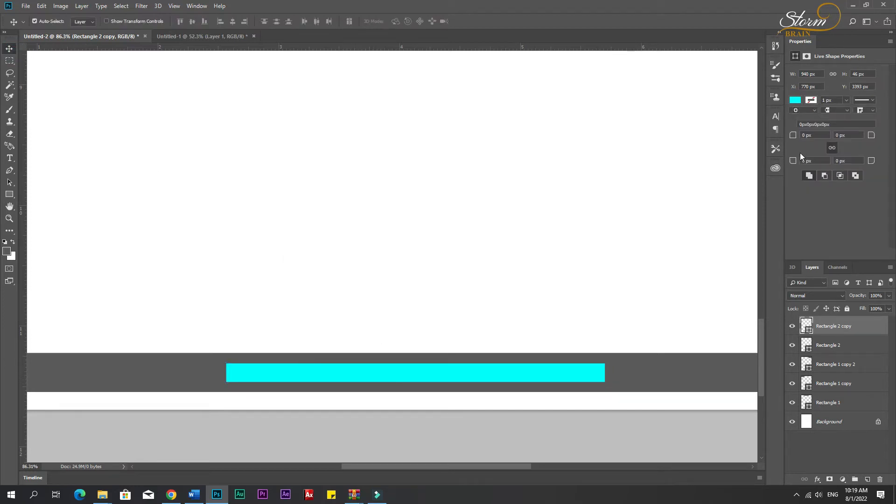
drag(788, 136, 895, 142)
scroll(593, 299, down, 5)
scroll(616, 327, down, 3)
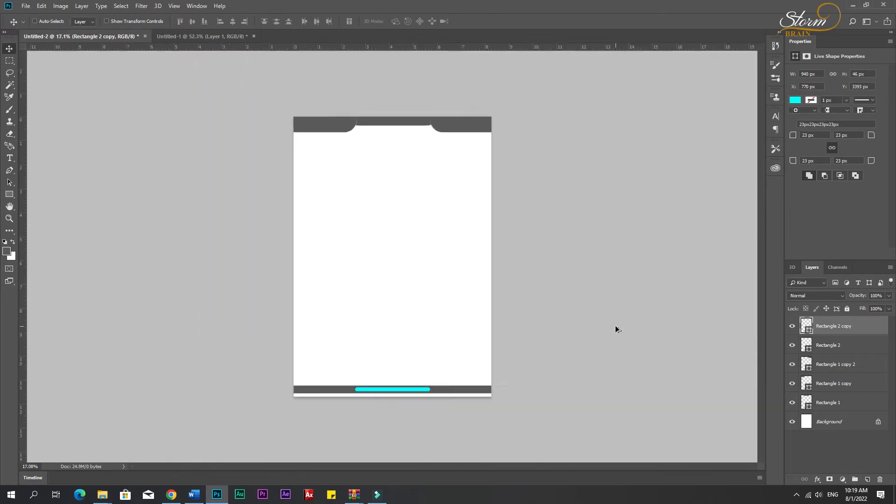
scroll(444, 328, up, 3)
scroll(445, 330, up, 3)
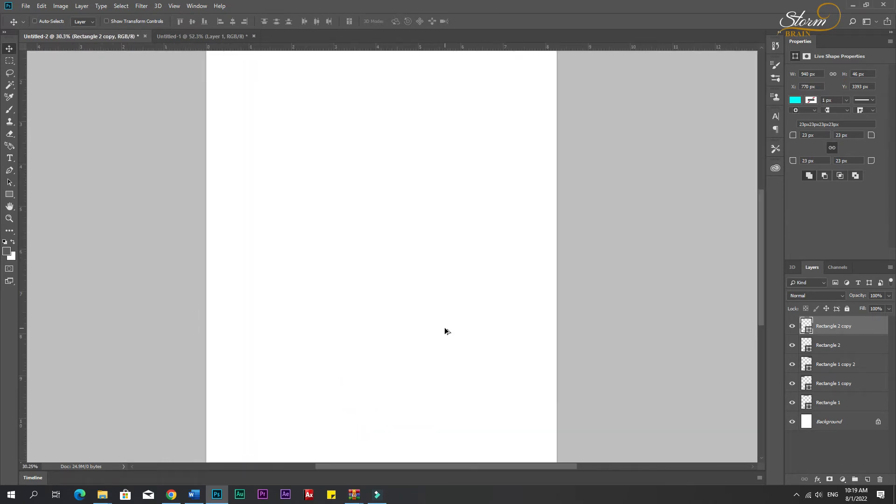
scroll(403, 255, down, 6)
scroll(350, 126, up, 2)
scroll(354, 140, down, 1)
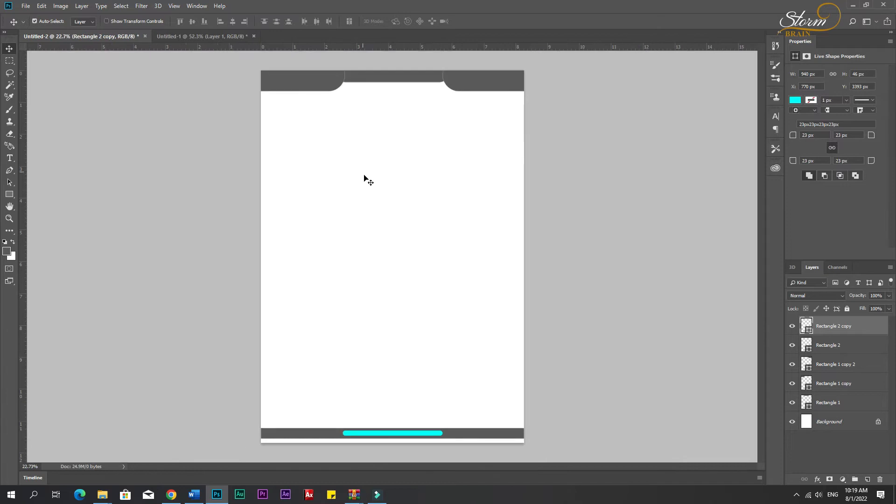
Copy the company logo with its tagline from the Untitled-1 document into the letterhead, below the header shapes.
click(196, 36)
scroll(271, 221, down, 3)
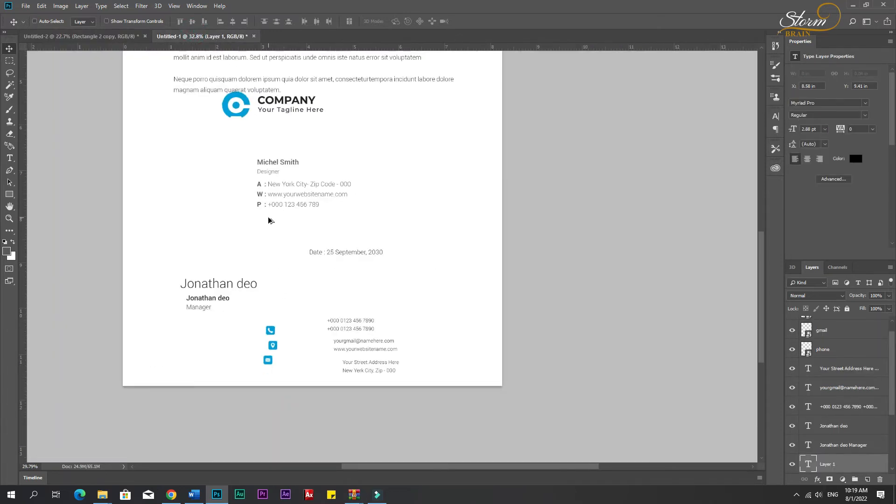
drag(252, 114, 380, 157)
scroll(405, 144, up, 3)
scroll(404, 168, up, 2)
key(ctrl+z)
Enlarge the logo to about 2.68 by 0.69 in, centred on the page below the header.
key(ctrl+t)
drag(439, 159, 449, 160)
key(Return)
scroll(348, 162, down, 3)
scroll(348, 163, up, 2)
scroll(408, 175, up, 2)
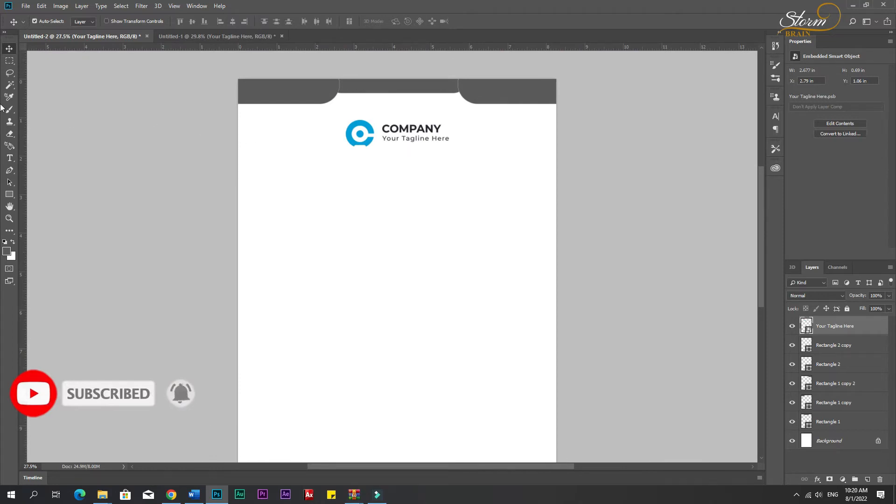
Draw a thin divider rectangle about 1727 by 19 px and centre it horizontally below the logo.
click(10, 195)
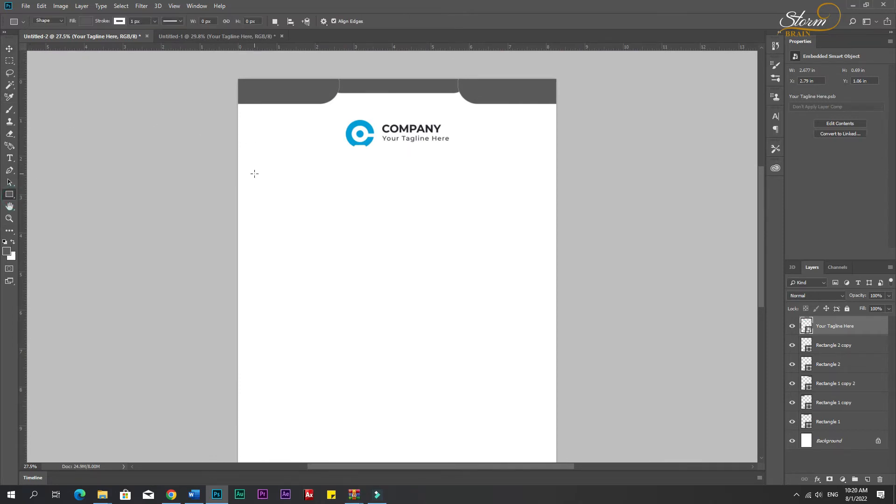
drag(302, 173, 523, 172)
click(9, 48)
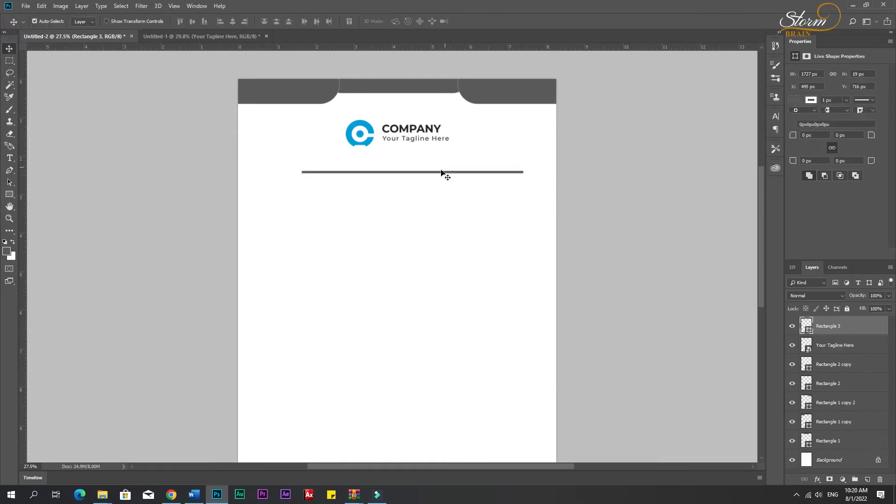
drag(439, 172, 424, 166)
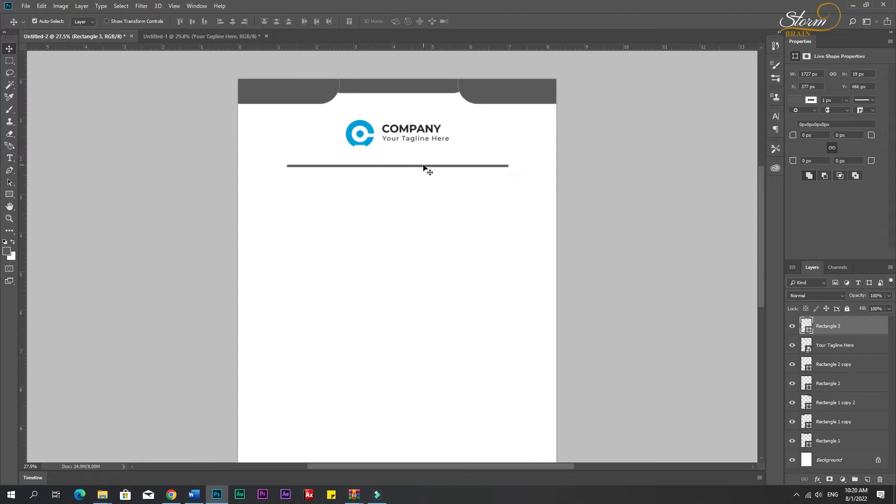
Widen the divider line evenly on both sides to about 1877 px.
key(ctrl)
key(ctrl+t)
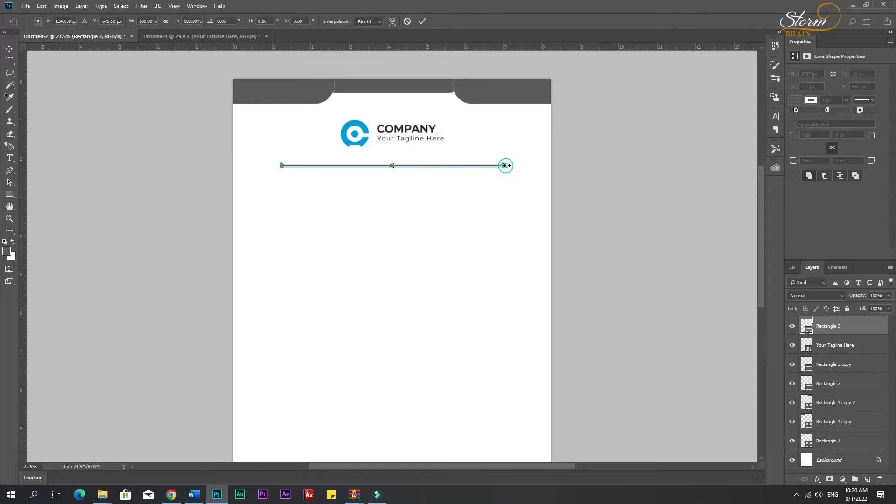
drag(506, 166, 514, 166)
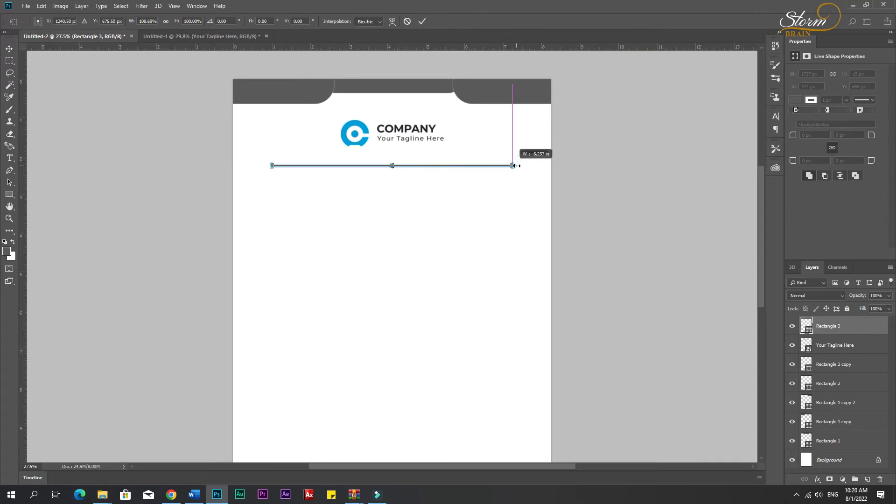
key(Return)
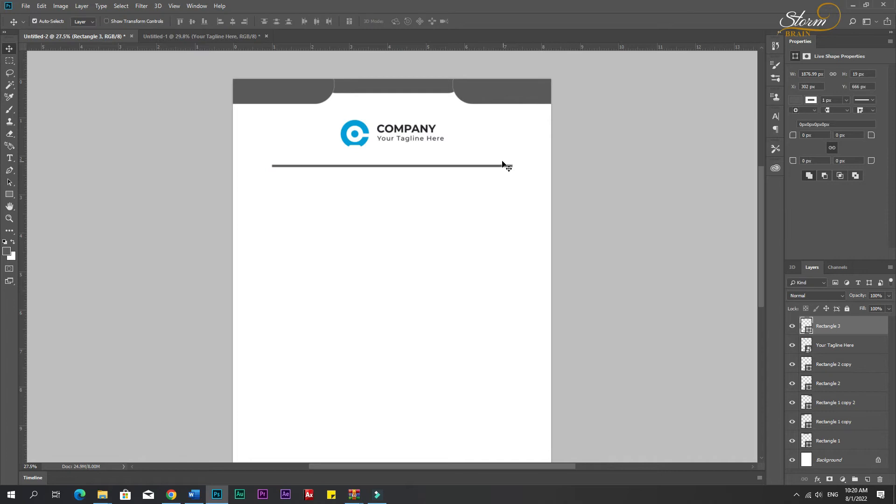
Nudge the divider line up towards the logo to a Y position of 634 px.
key(Up)
key(Up)
key(Up)
key(Up)
key(Up)
key(Up)
key(Up)
key(Up)
key(Up)
key(Up)
key(Up)
key(Up)
key(Up)
key(Up)
key(Up)
key(Up)
key(Up)
key(Up)
key(Up)
key(Up)
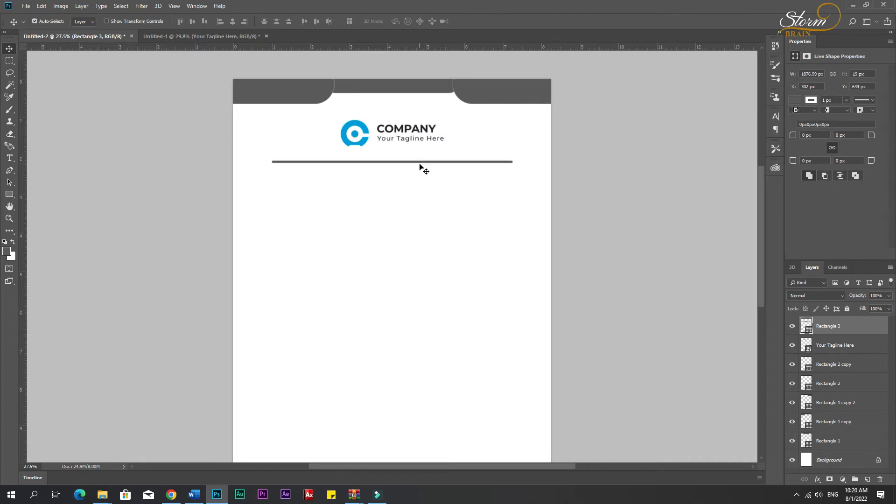
Duplicate the divider line and shorten the copy to about 803 px, centred on the original and matching the logo's width.
scroll(423, 161, up, 5)
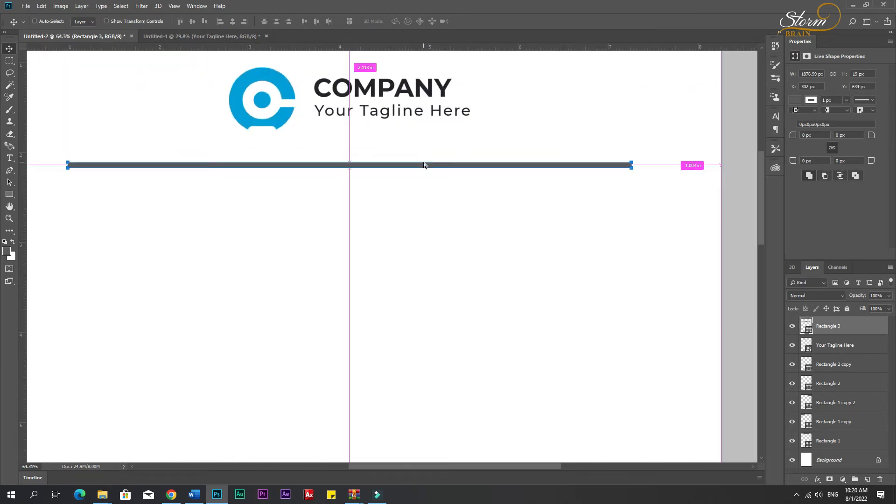
key(ctrl+j)
key(ctrl+t)
drag(630, 165, 468, 165)
key(Return)
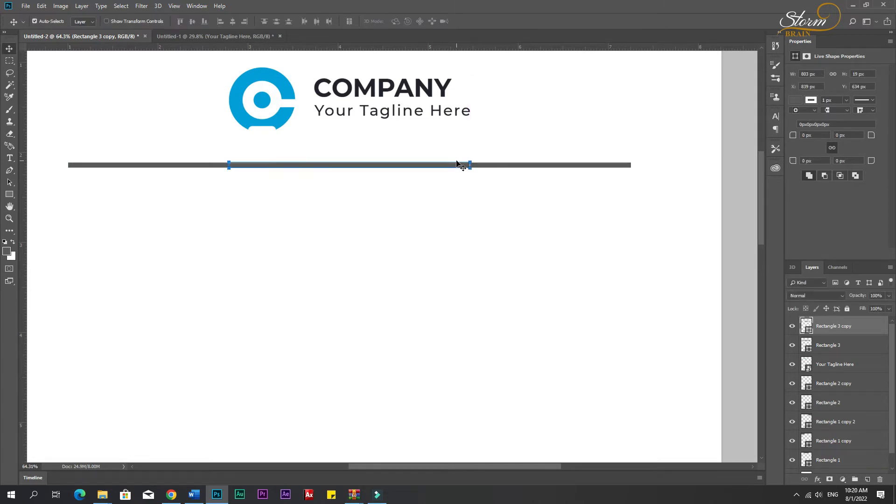
Fill the short divider copy with the blue sampled from the logo, 029ede, and remove its stroke.
double_click(811, 330)
click(292, 83)
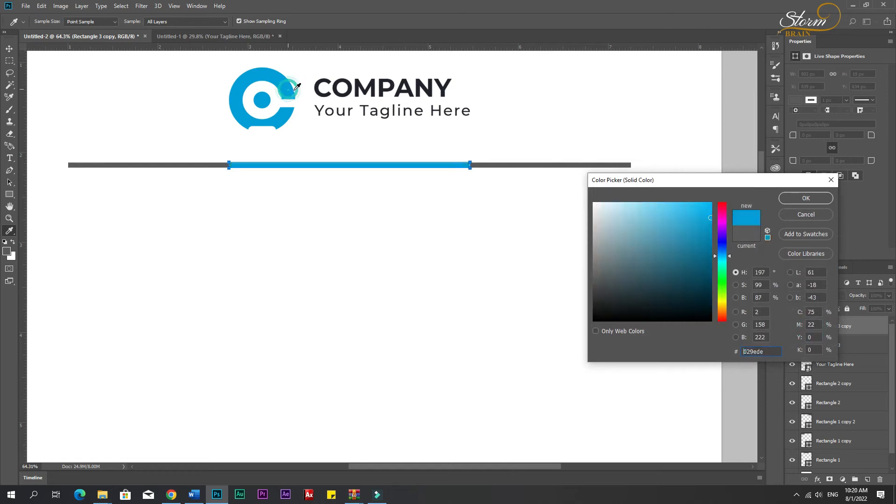
click(806, 198)
scroll(615, 233, down, 3)
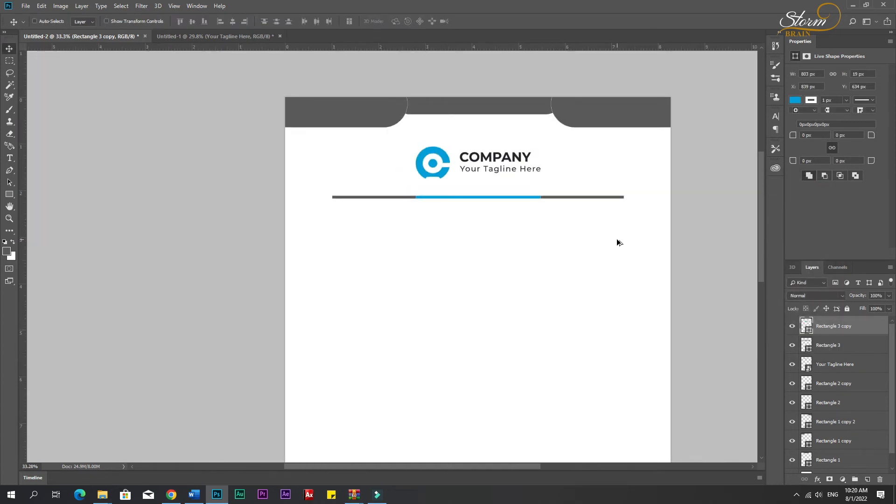
click(814, 105)
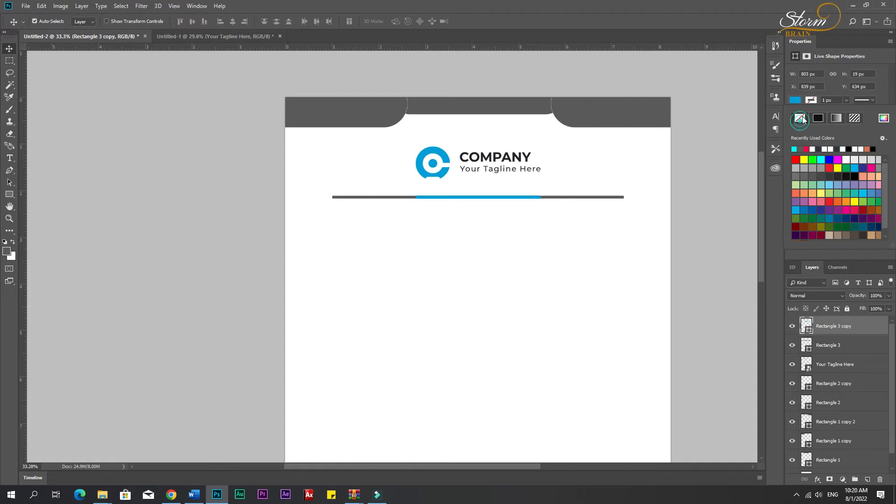
click(800, 121)
scroll(761, 299, down, 1)
scroll(422, 390, down, 7)
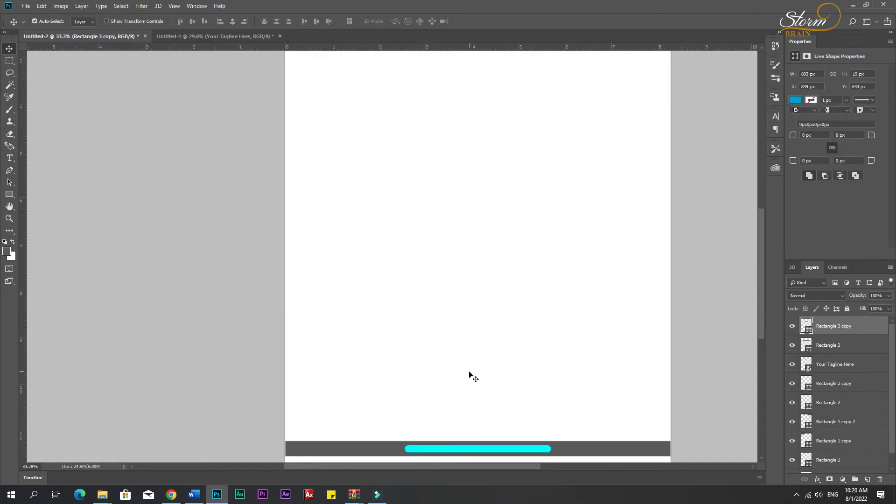
click(466, 397)
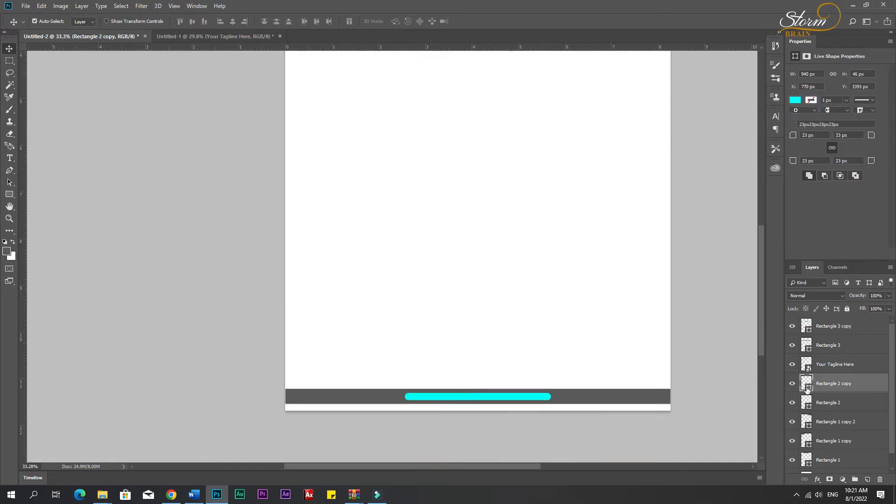
double_click(808, 387)
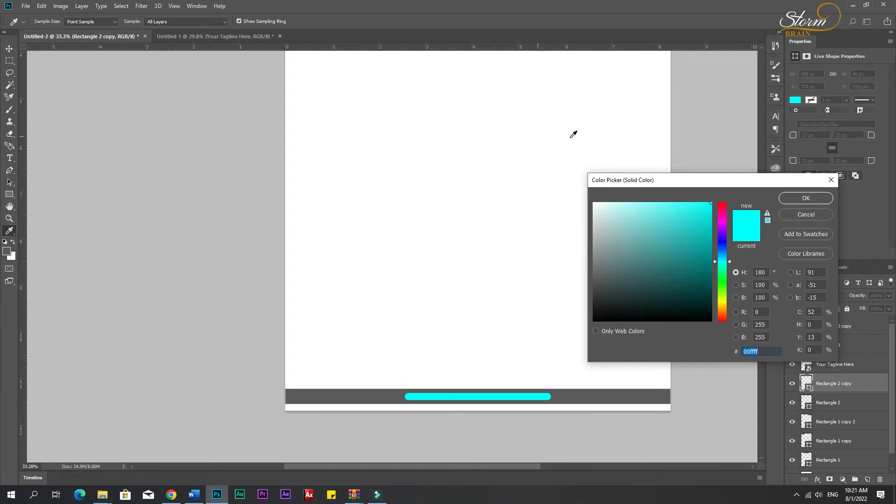
click(832, 180)
Recolour the rounded cyan footer bar with the blue sampled from the logo, 029ede, and deselect it.
scroll(653, 205, up, 7)
scroll(653, 205, down, 14)
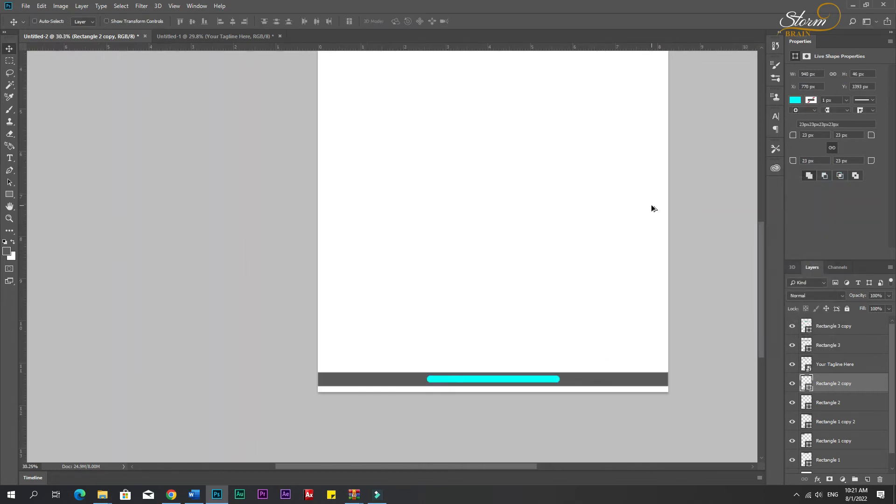
scroll(652, 209, up, 3)
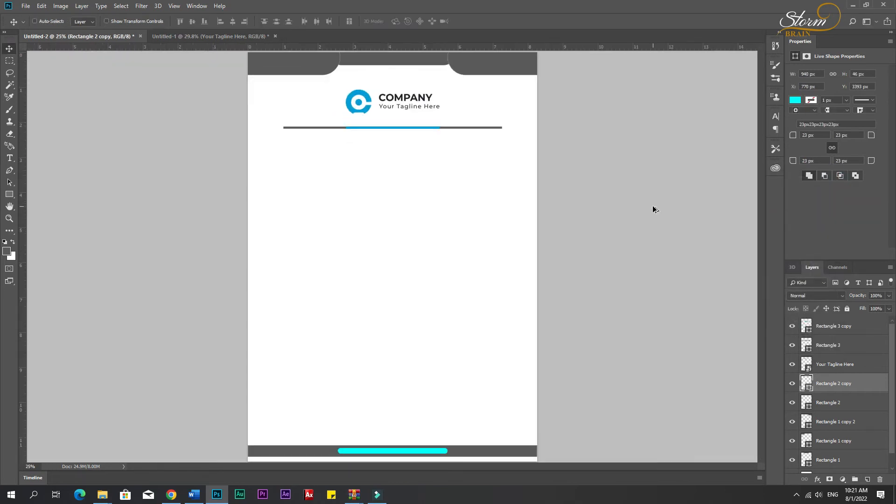
double_click(809, 388)
click(367, 99)
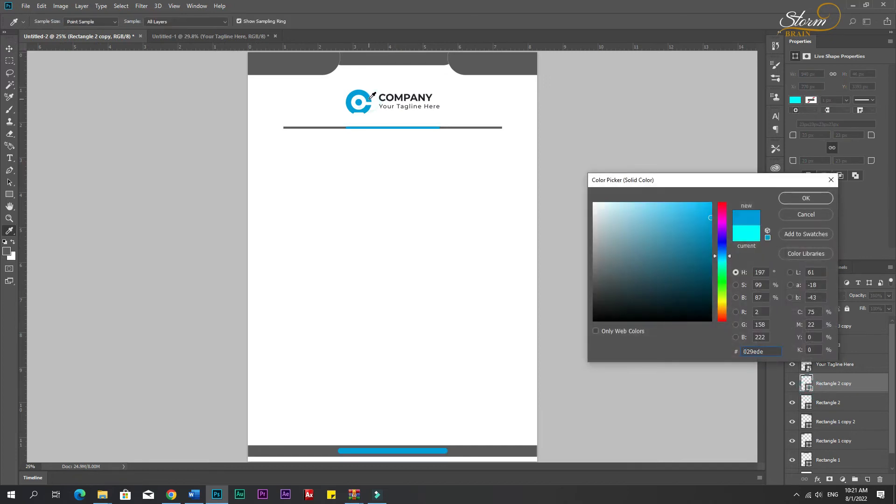
click(801, 201)
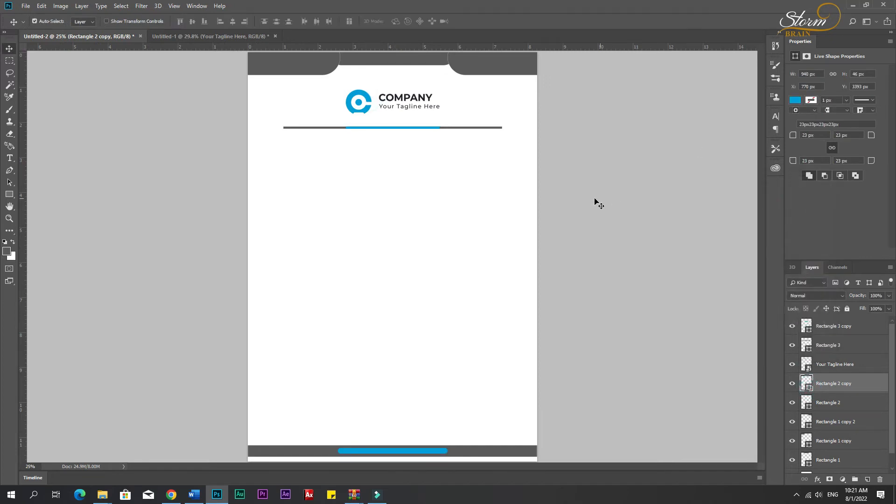
click(626, 203)
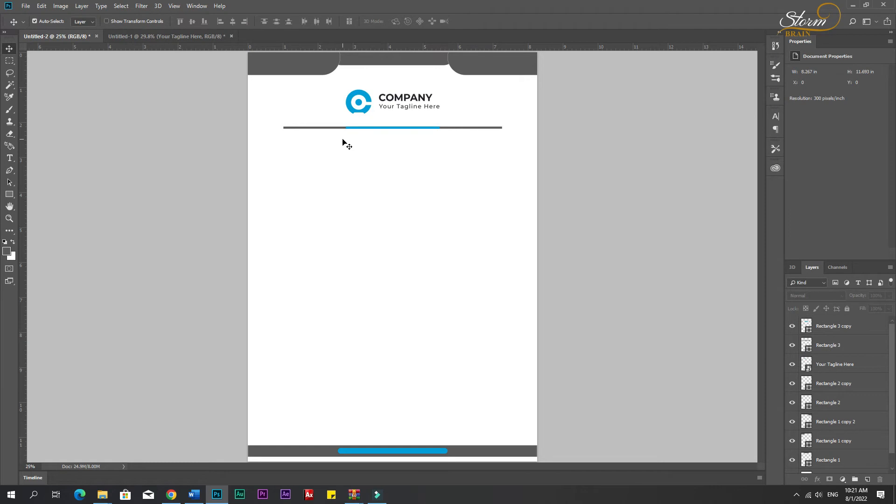
Copy the name and contact details block from Untitled-1 into the letterhead, below the divider and aligned with its left end at 1 in.
click(183, 36)
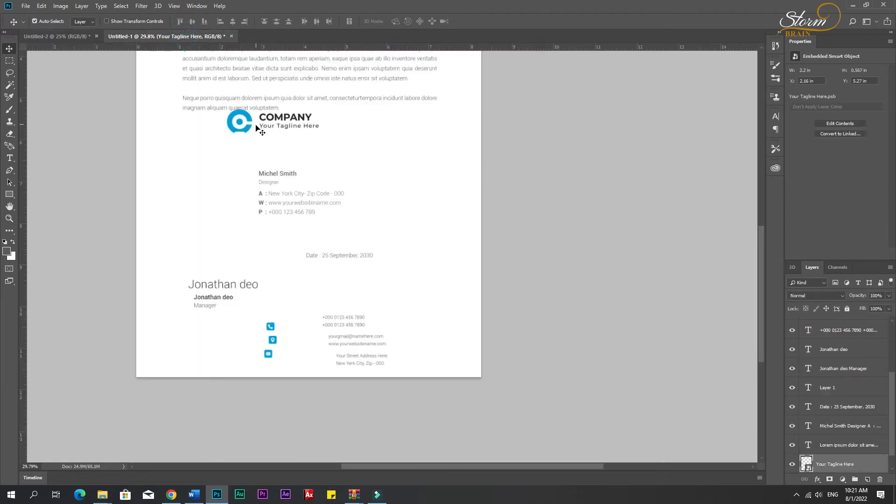
click(272, 178)
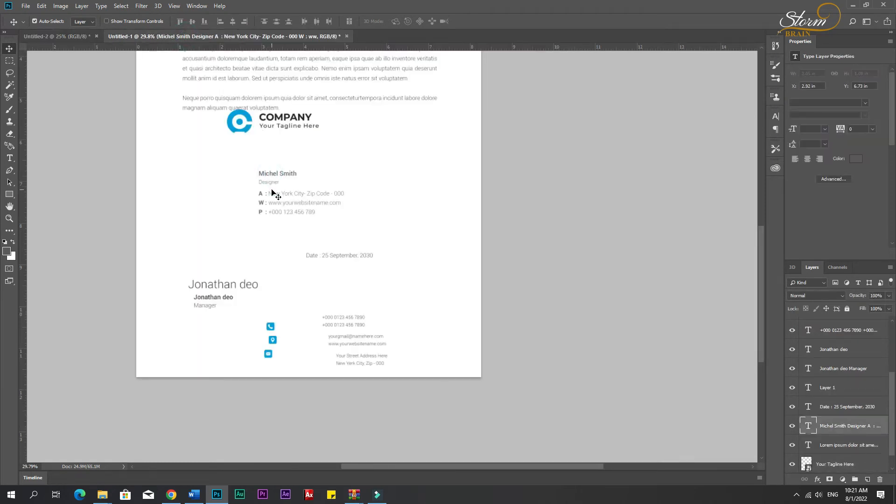
mouse_move(267, 177)
mouse_down()
mouse_move(90, 75)
mouse_move(57, 37)
mouse_move(247, 184)
mouse_move(296, 187)
mouse_move(280, 180)
mouse_up()
key(Down)
key(Down)
key(Down)
key(Down)
key(Down)
key(Down)
key(Down)
key(Down)
key(Down)
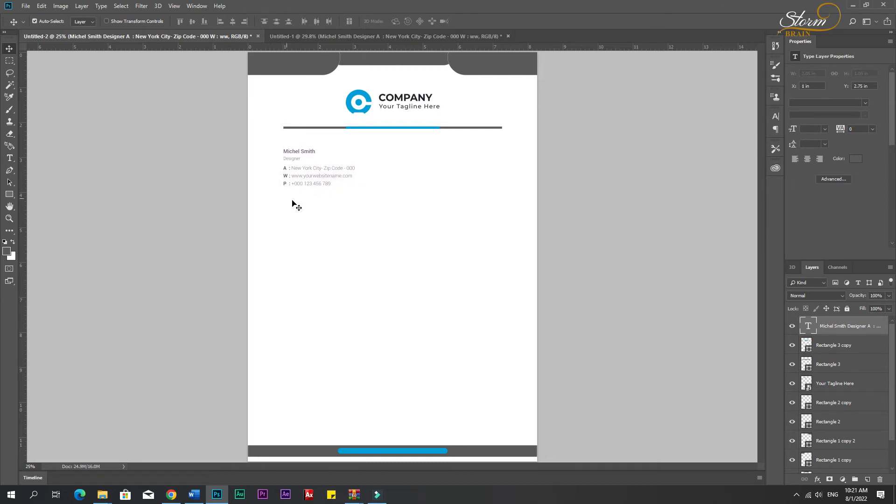
Copy the date line and the Lorem ipsum paragraphs from Untitled-1, placing the date at the divider's right end and the paragraphs below.
click(298, 42)
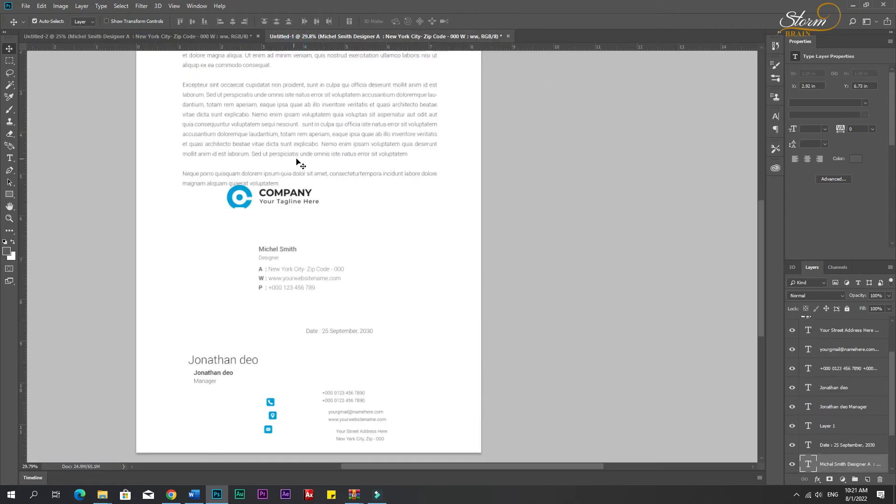
drag(345, 395, 458, 188)
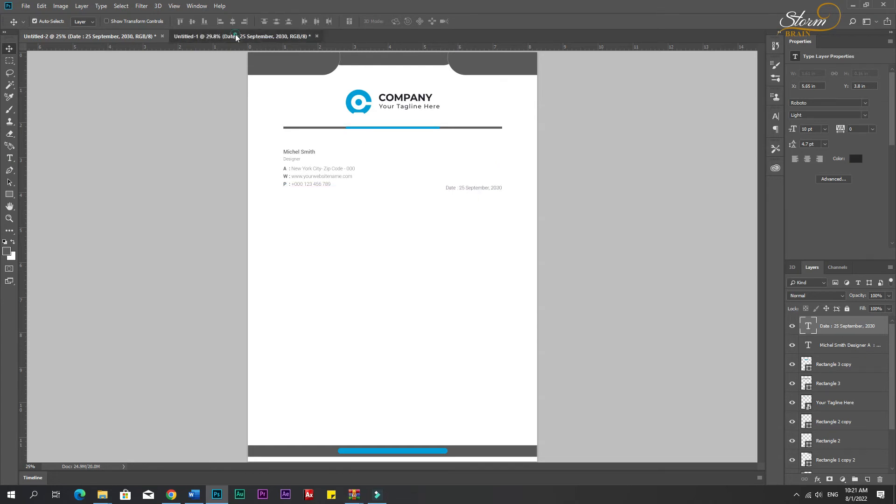
click(220, 35)
drag(71, 44, 362, 270)
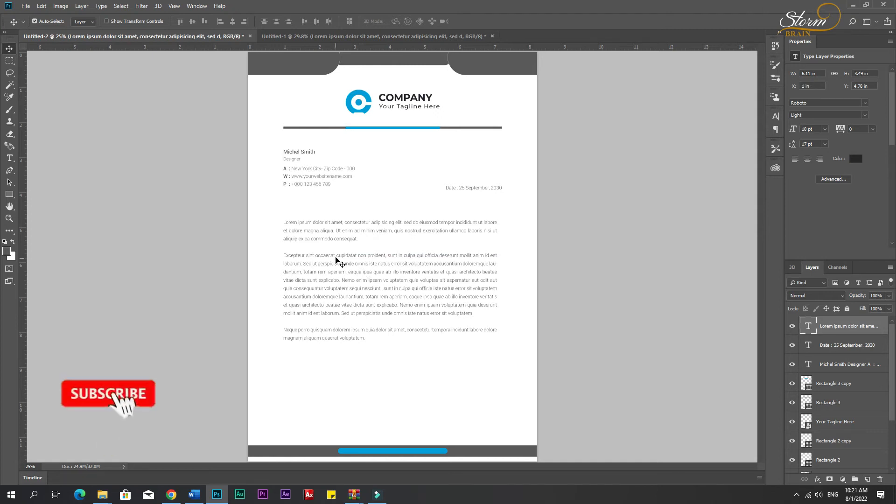
Copy the large signature text and the name and Manager lines from Untitled-1 to below the body paragraphs.
click(308, 38)
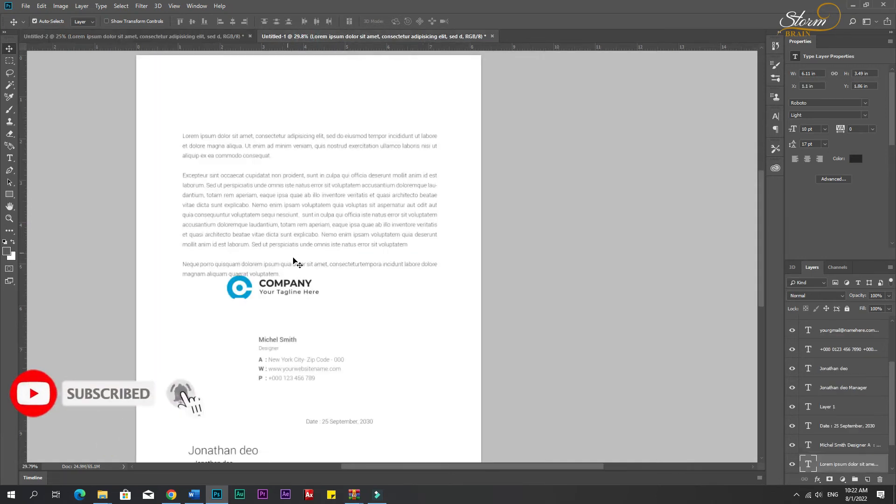
scroll(303, 281, down, 5)
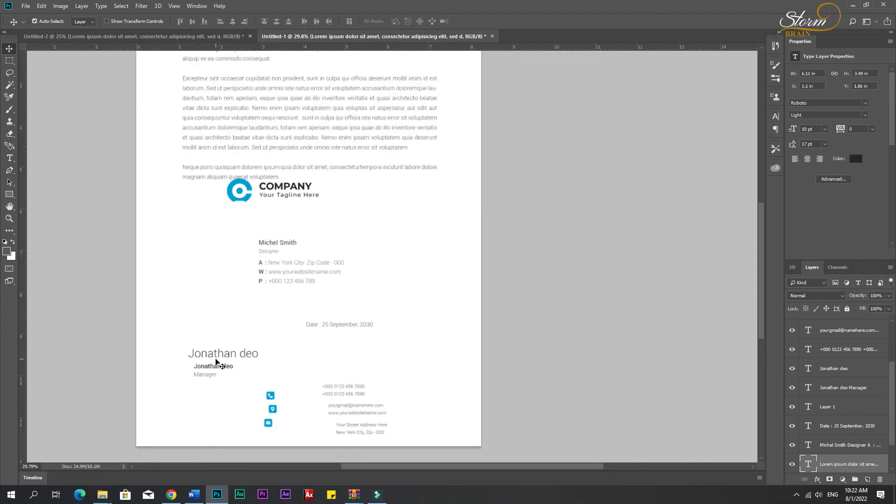
click(216, 362)
scroll(220, 360, up, 2)
scroll(222, 357, down, 2)
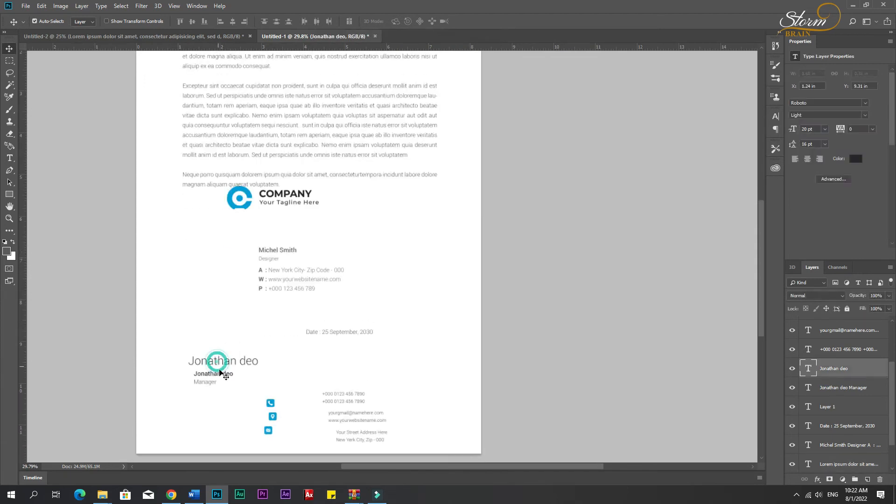
shift+click(205, 376)
drag(205, 377, 313, 385)
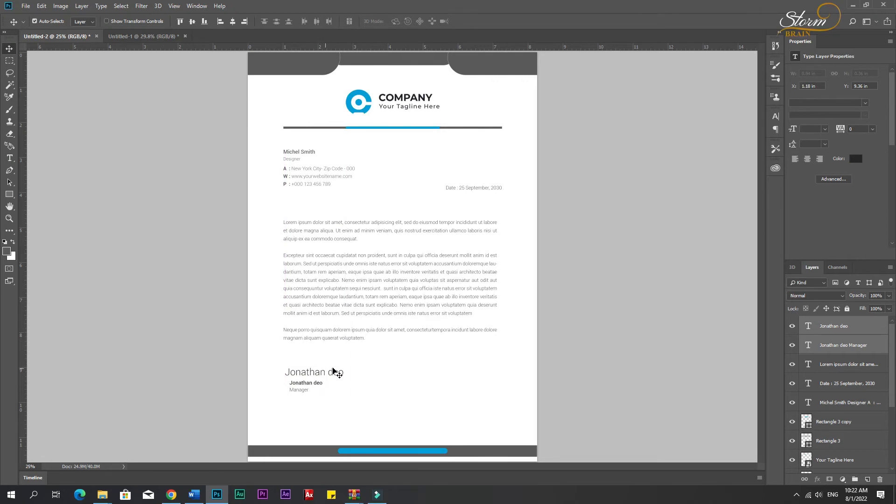
Set the large signature text below the body paragraphs in the Prester John font.
key(t)
triple_click(311, 375)
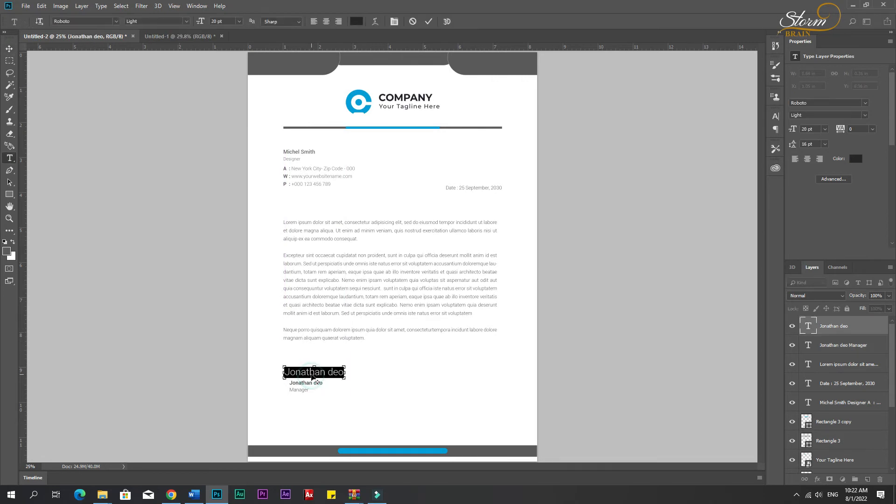
click(116, 22)
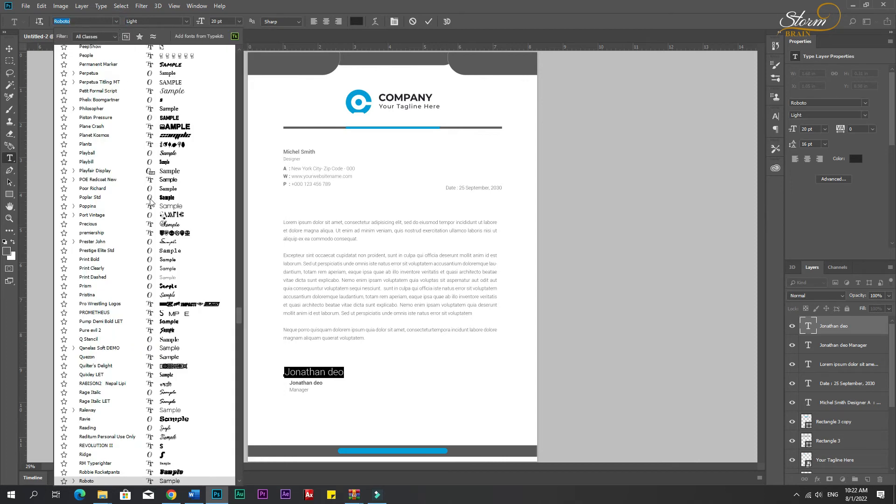
click(168, 247)
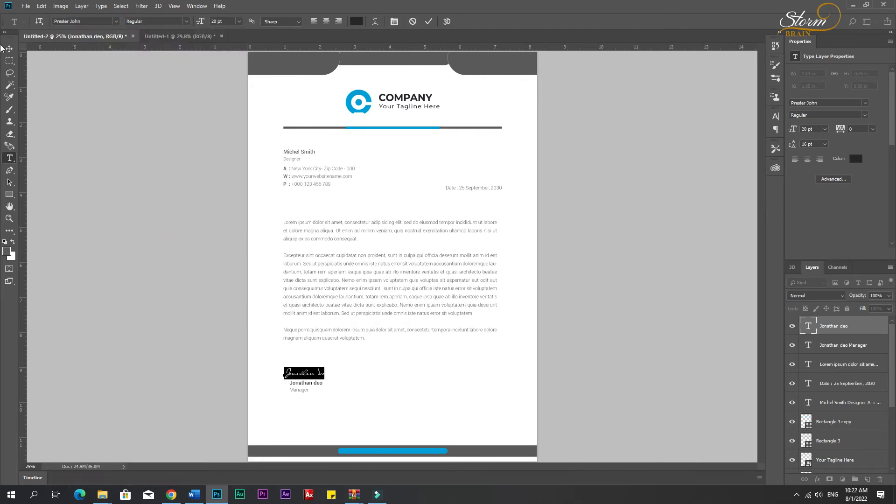
click(9, 49)
Move the signature and the name and Manager lines together slightly up, aligning their left edge with the body paragraphs.
click(306, 386)
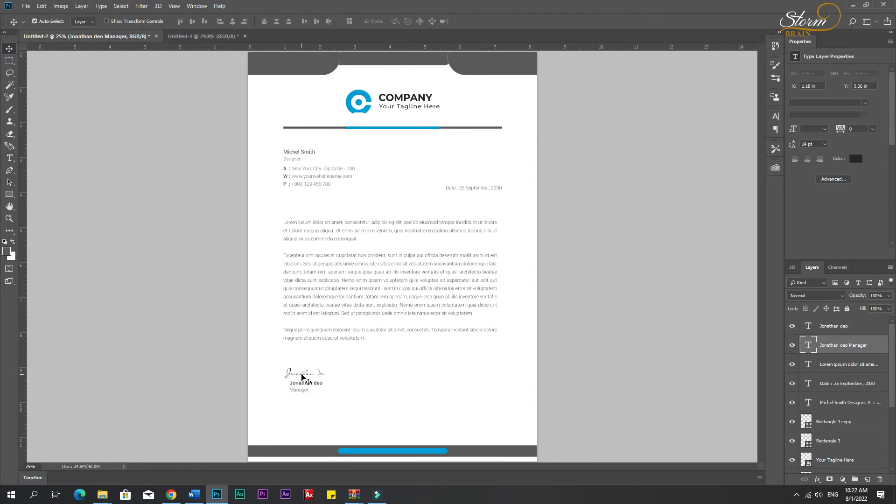
shift+click(301, 374)
drag(300, 383, 300, 380)
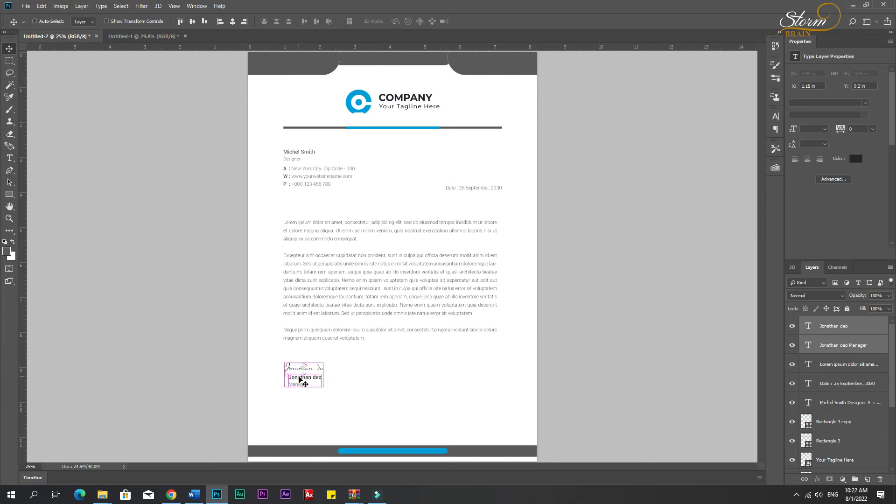
key(ctrl+r)
key(ctrl+t)
drag(293, 376, 292, 375)
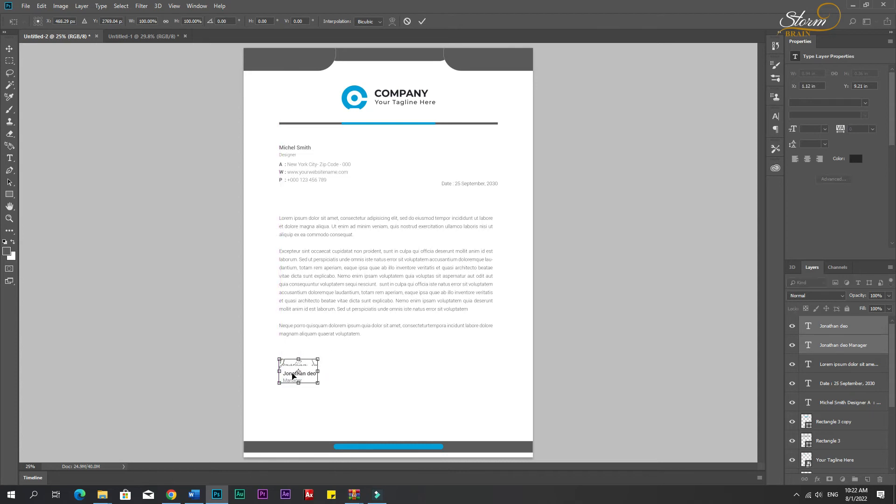
key(Return)
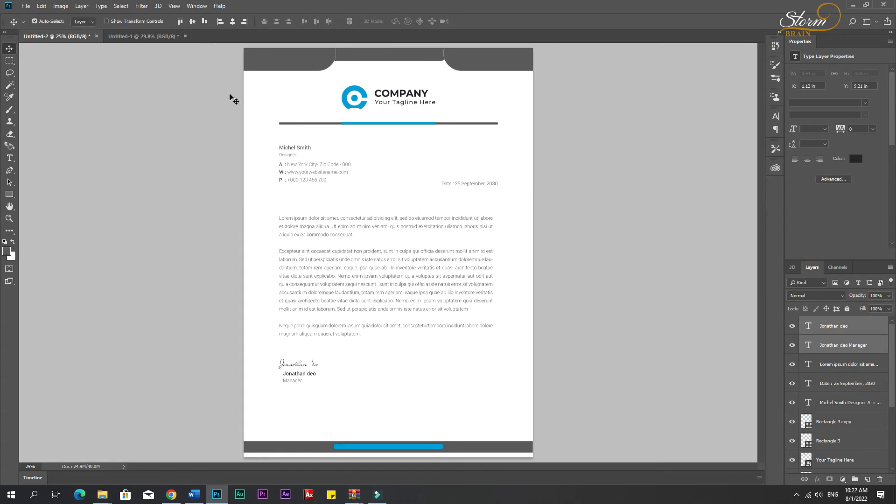
Copy the phone, location and mail icons with their contact lines from Untitled-1 into the letterhead above the footer.
click(142, 36)
scroll(384, 352, down, 3)
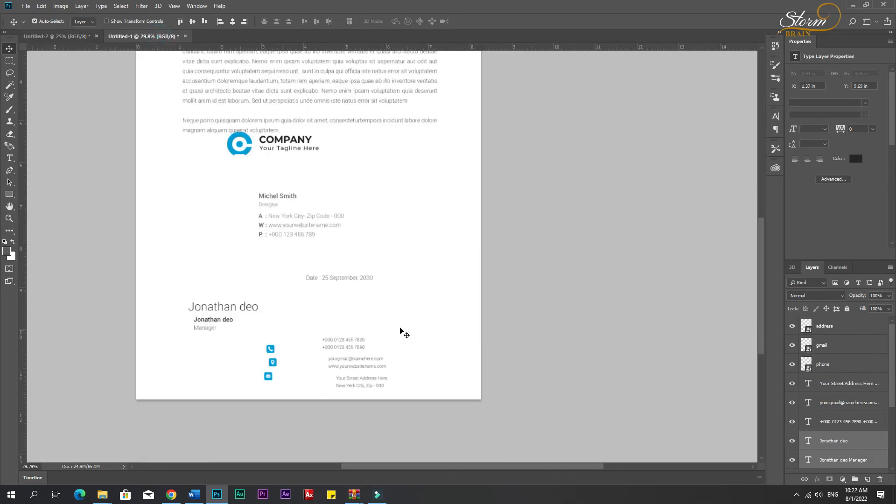
drag(259, 337, 402, 399)
drag(358, 372, 275, 367)
drag(425, 322, 357, 420)
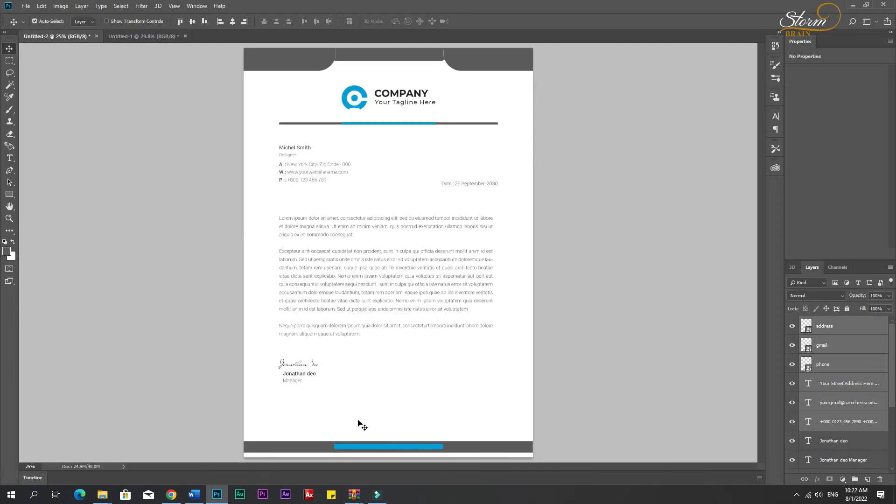
Place the two phone number lines beside the phone icon and bring the location icon up into the same row.
scroll(390, 407, up, 7)
scroll(392, 409, down, 2)
scroll(329, 416, up, 3)
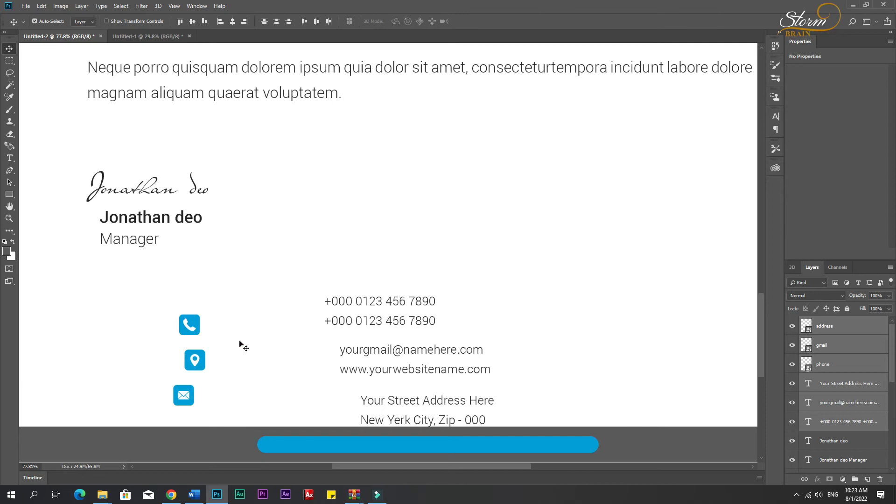
drag(335, 322, 279, 325)
click(304, 255)
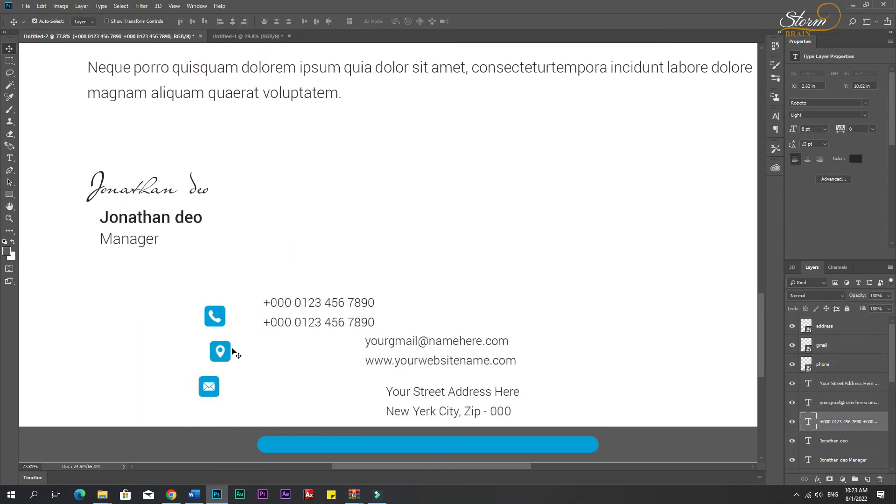
click(228, 350)
drag(228, 350, 417, 311)
drag(299, 326, 273, 333)
Arrange the mail icon with the e-mail and website lines, and the location icon with the address lines, in the phone icon's row.
drag(408, 313, 584, 314)
drag(216, 390, 432, 315)
click(409, 347)
drag(572, 315, 574, 319)
drag(456, 399, 661, 307)
mouse_move(622, 333)
mouse_down()
mouse_move(641, 333)
mouse_move(609, 332)
mouse_move(621, 330)
mouse_up()
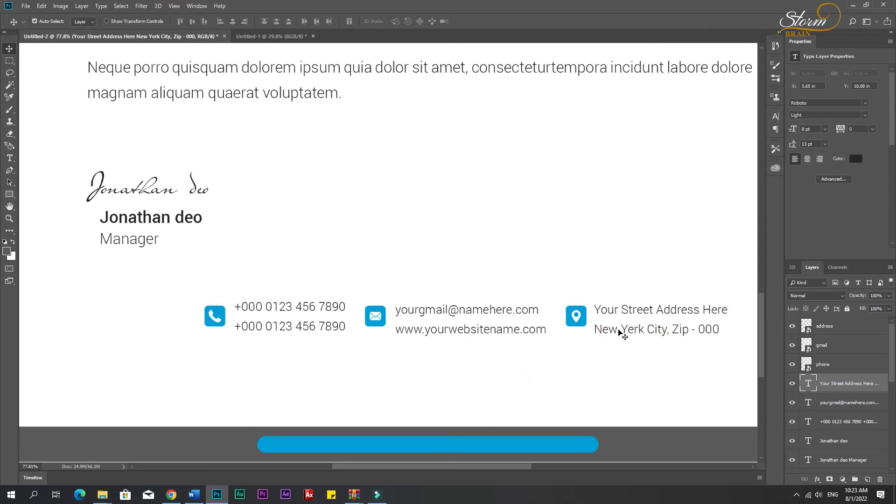
Align the three contact icons and their three text blocks on their vertical centres.
shift+click(579, 322)
shift+click(502, 329)
shift+click(376, 318)
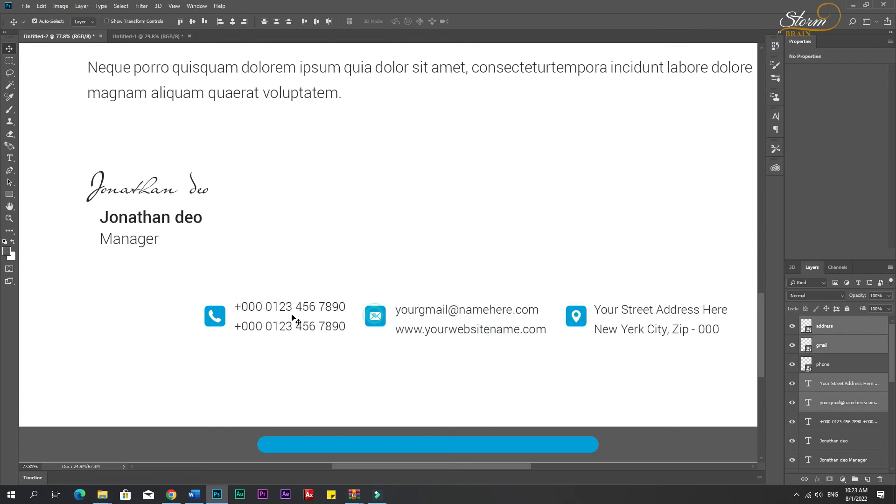
shift+click(282, 330)
shift+click(218, 320)
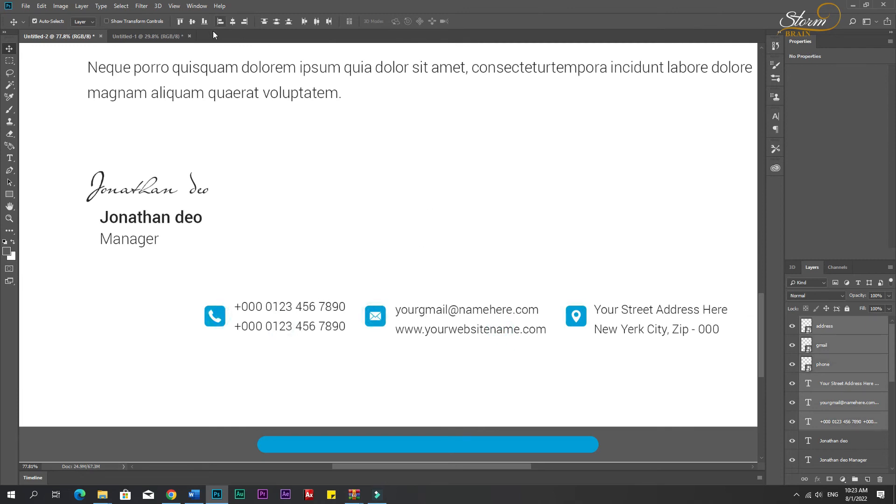
click(192, 21)
Move the contact row down to just above the footer, centred horizontally on the page, and deselect it.
drag(384, 326, 337, 375)
scroll(336, 380, down, 3)
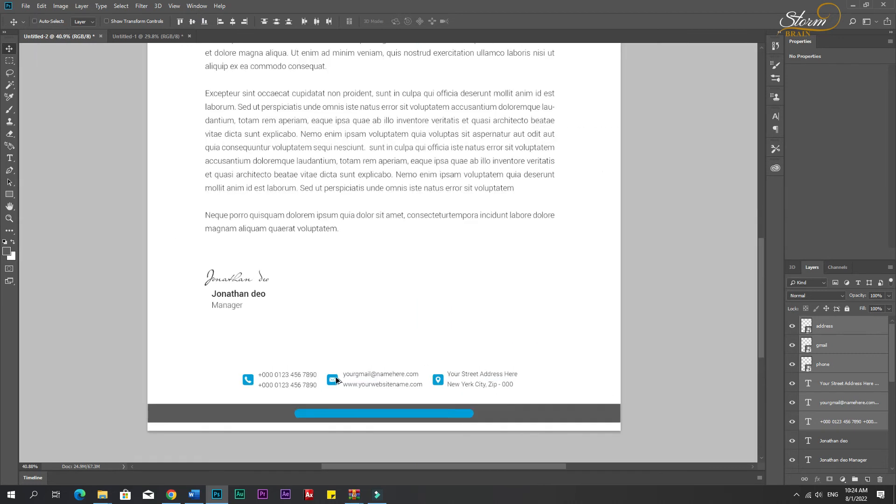
scroll(336, 381, down, 2)
key(ctrl+t)
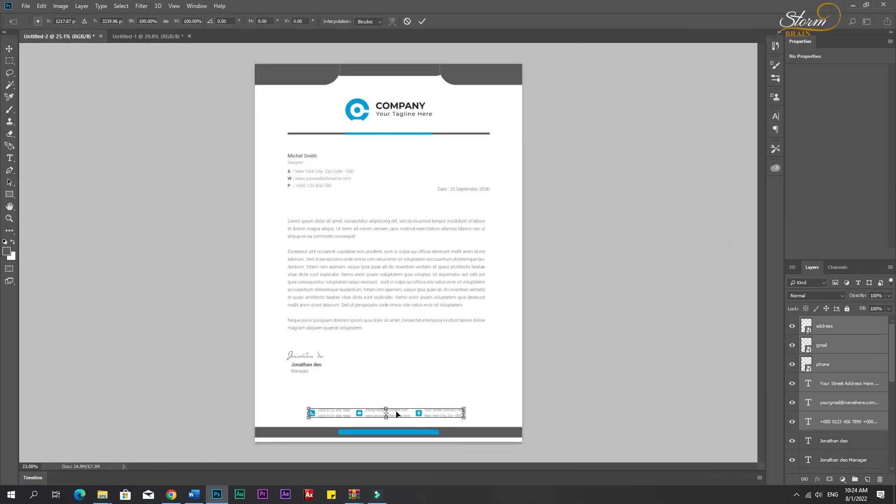
drag(361, 417, 366, 418)
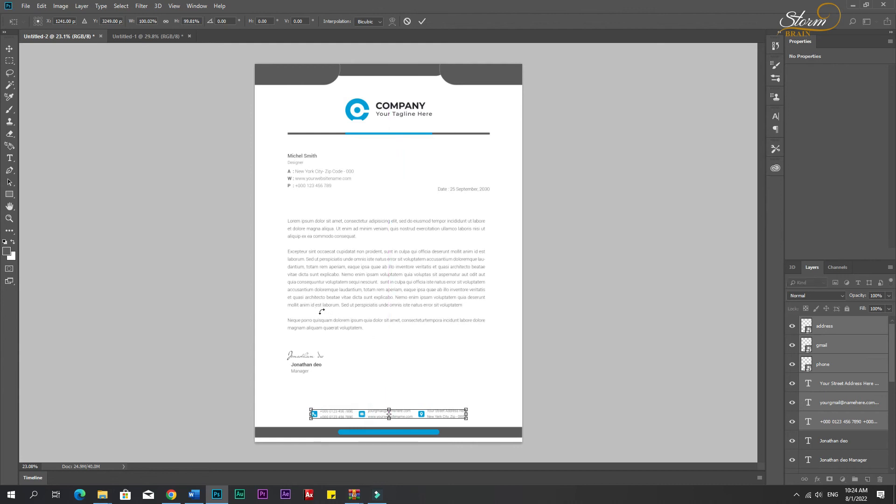
key(Return)
click(658, 201)
Recolour the header's right rounded shape with the logo blue 029ede and remove its stroke.
click(448, 76)
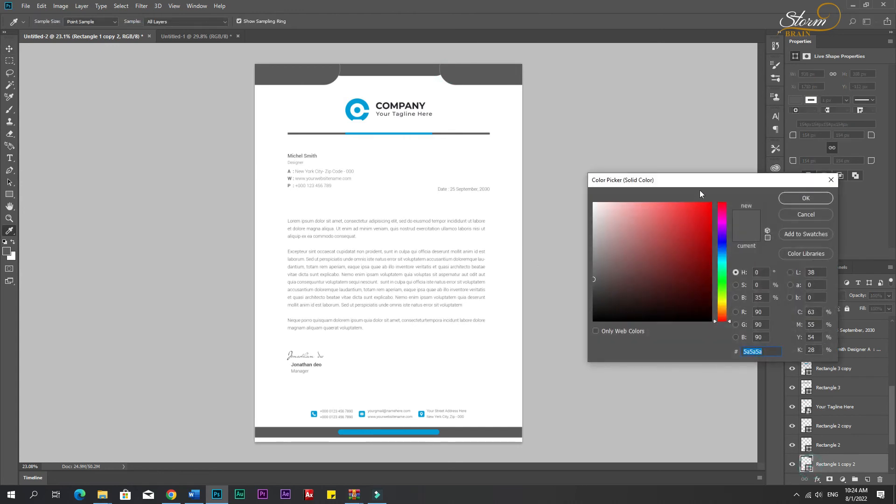
click(366, 115)
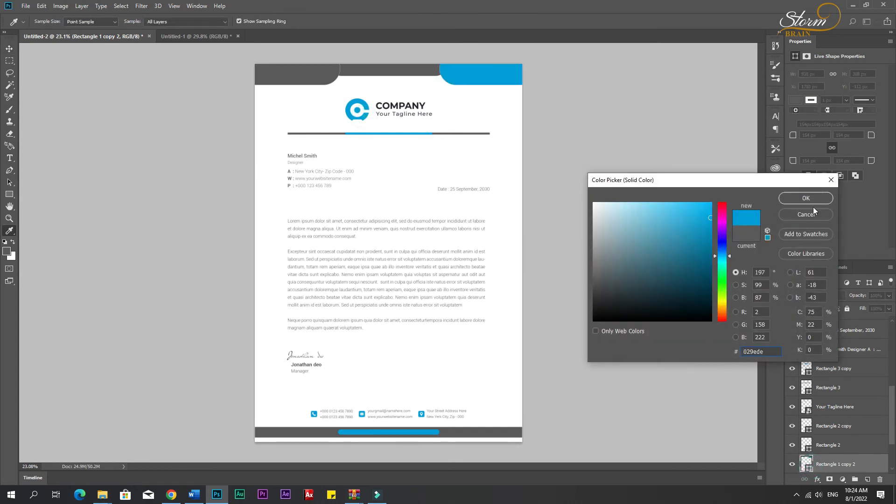
click(807, 198)
click(812, 101)
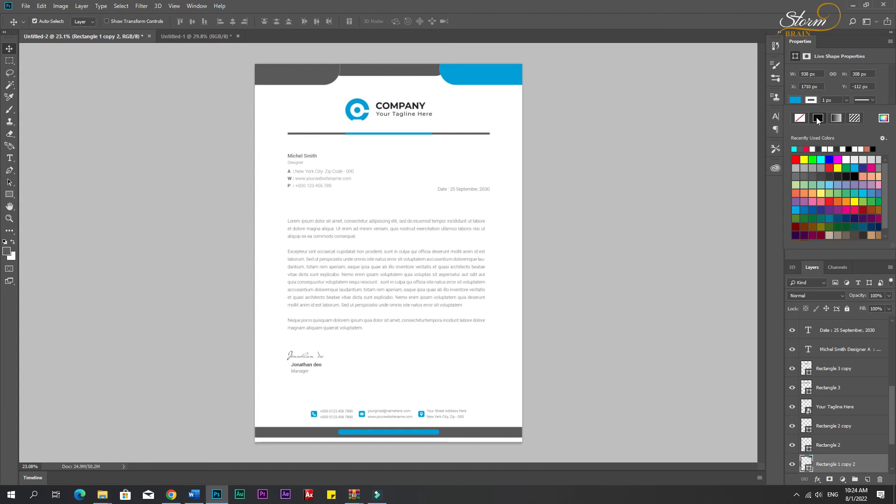
click(797, 118)
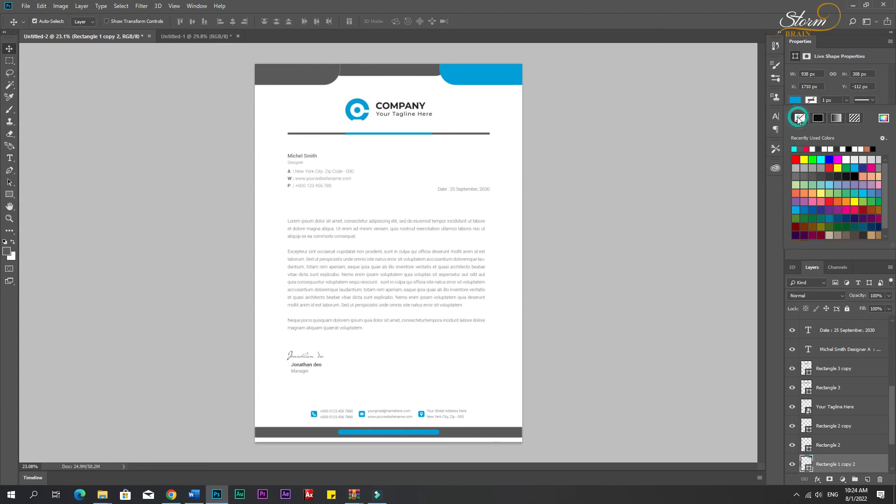
click(596, 91)
Recolour the header's left rounded shape with the same blue, 029ede, and deselect it.
click(327, 74)
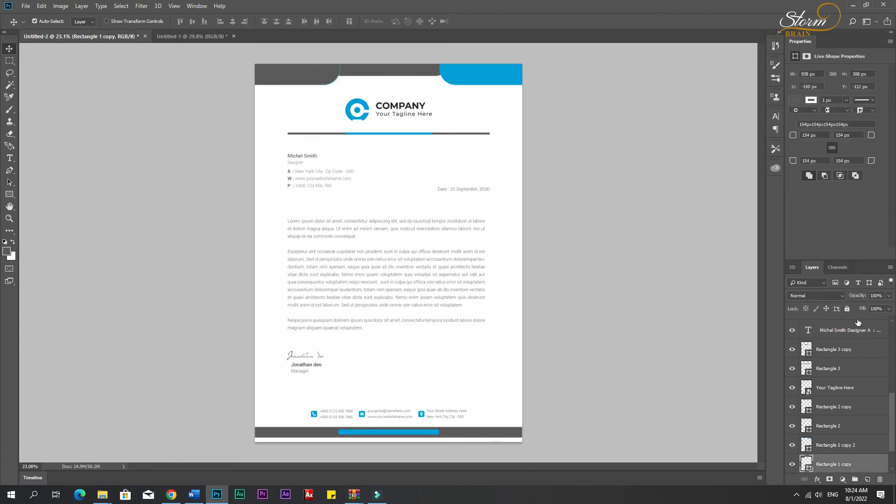
double_click(809, 469)
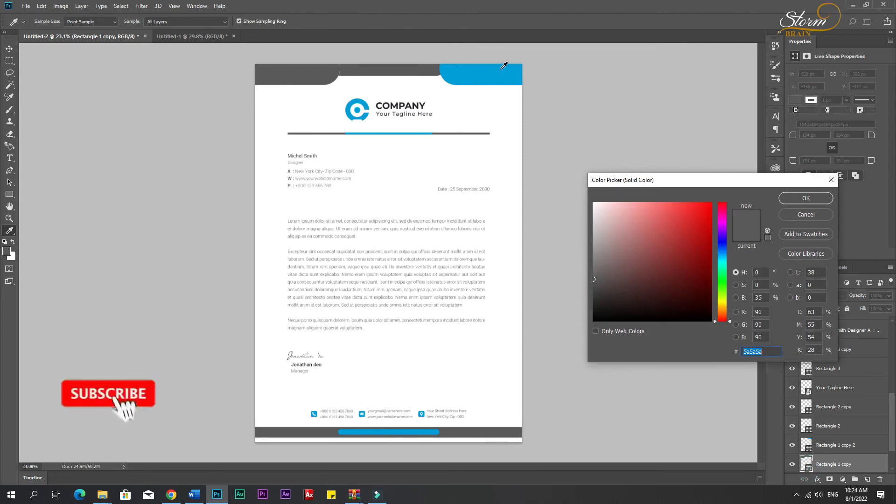
key(ctrl+v)
click(806, 198)
key(v)
click(648, 142)
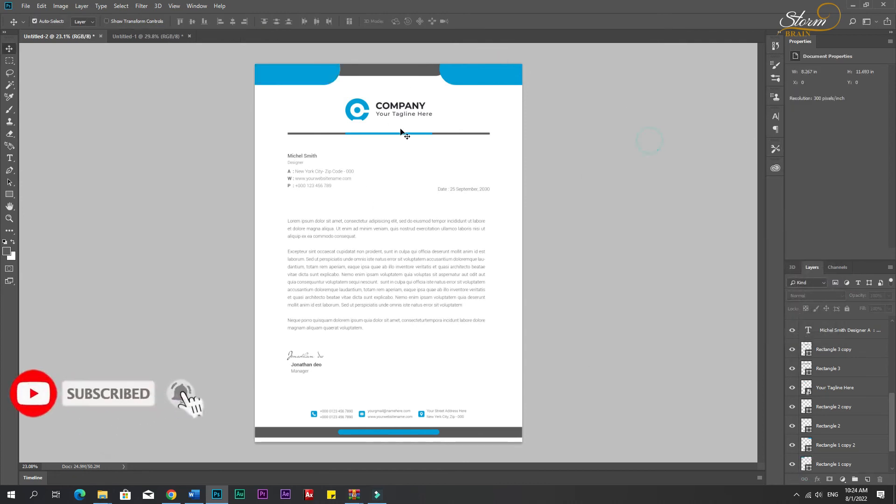
Nudge the header's right blue shape about 40 px outward to the right.
scroll(399, 69, up, 7)
scroll(458, 175, up, 4)
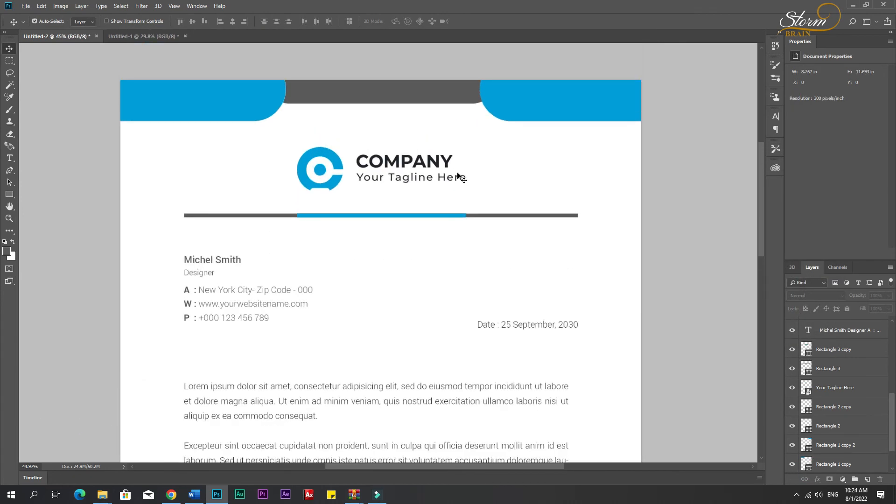
click(511, 149)
key(shift+Right)
key(shift+Right)
key(shift+Right)
key(shift+Right)
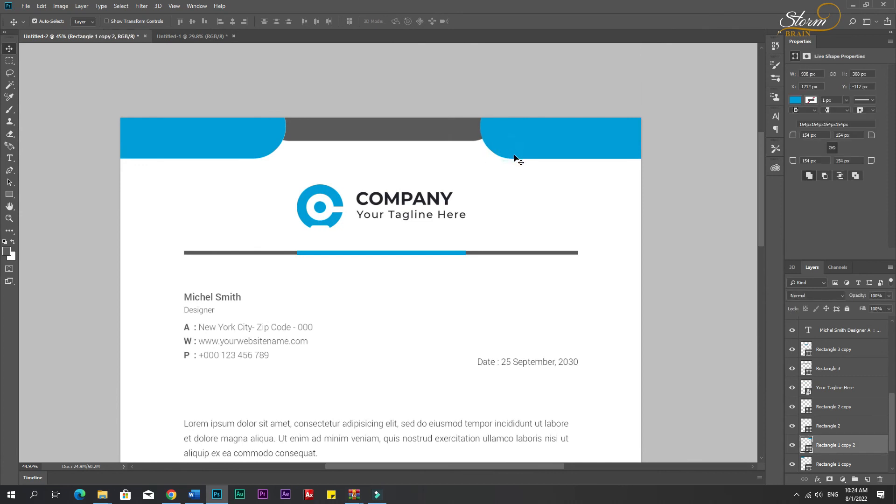
Shift the header's left blue shape outward to an X position of -192 px.
click(185, 140)
key(shift+Left)
key(shift+Left)
key(shift+Left)
key(shift+Left)
key(shift+Left)
key(shift+Left)
key(shift+Left)
key(shift+Left)
key(shift+Left)
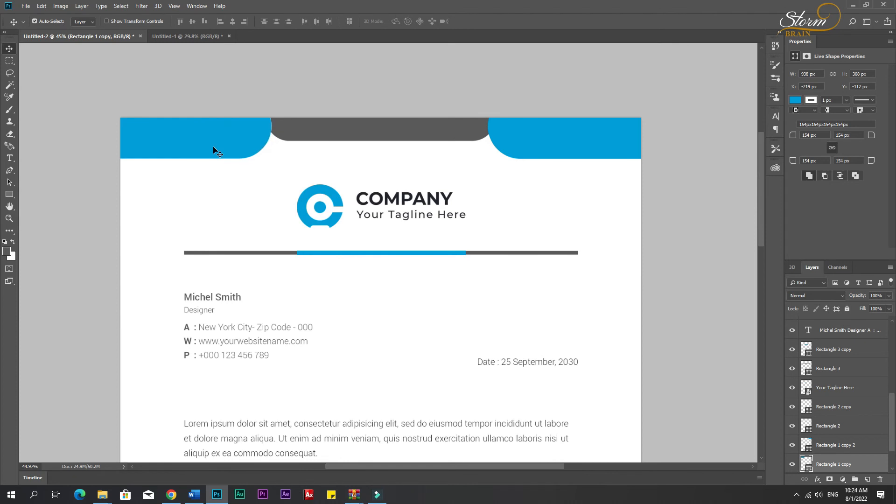
key(Right)
key(Right)
key(Right)
key(Right)
key(Right)
key(Right)
key(Right)
key(Right)
key(Right)
key(Right)
key(Right)
key(Right)
key(Right)
key(Right)
drag(213, 148, 214, 150)
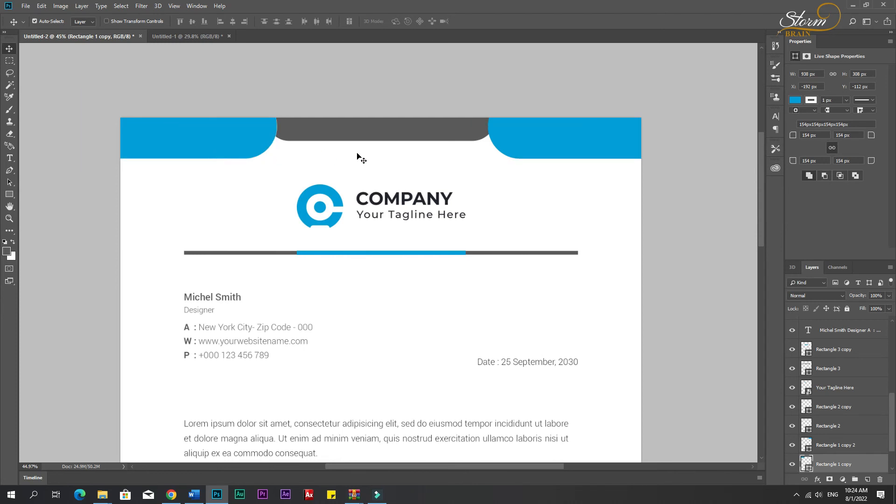
Round the ends of the grey divider line below the logo by increasing its corner radius.
click(665, 206)
key(ctrl+0)
scroll(375, 154, up, 12)
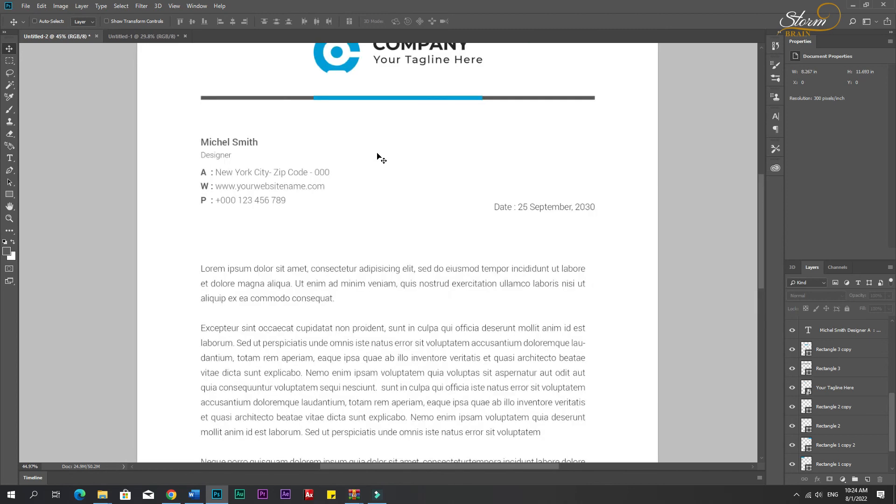
scroll(350, 174, up, 5)
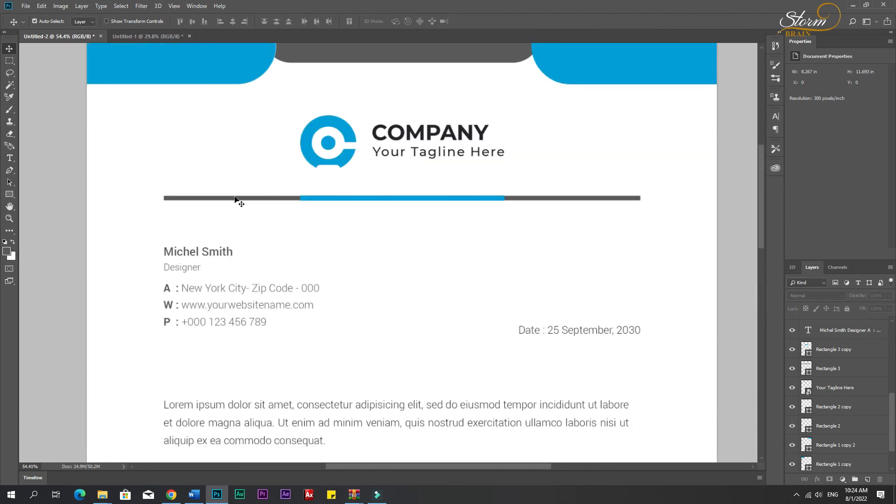
click(234, 199)
drag(792, 160, 807, 160)
Increase the corner radius of the blue middle segment of the divider and deselect it.
click(477, 201)
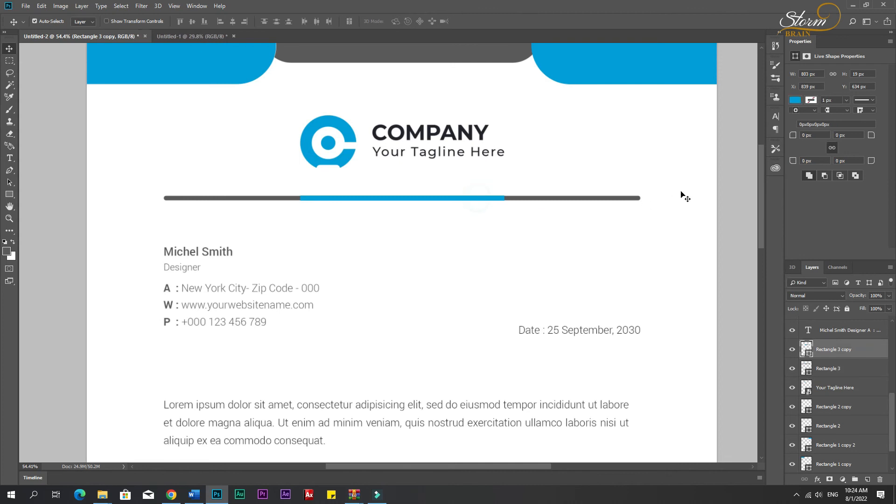
click(794, 99)
click(794, 99)
drag(794, 134, 859, 136)
click(682, 224)
Draw a thin rectangle about 350 px wide and 5 px high in the grey footer bar, right of the rounded blue shape.
scroll(574, 310, down, 3)
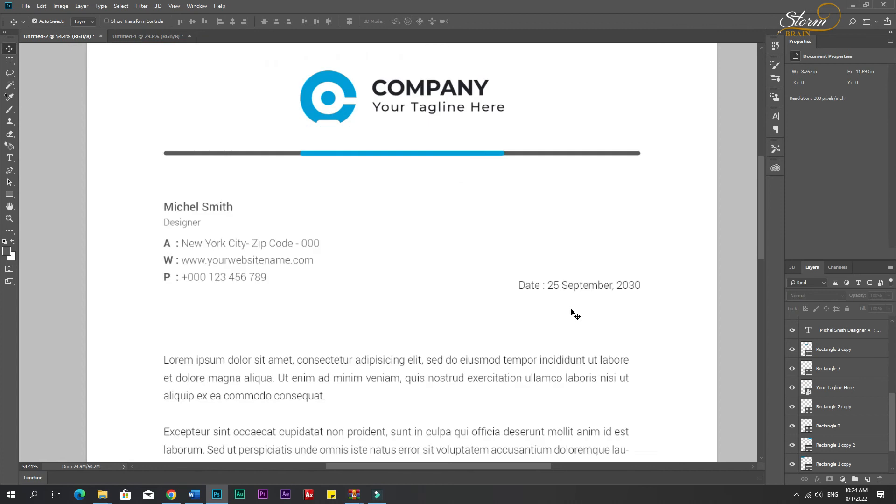
scroll(571, 334, down, 2)
scroll(524, 349, down, 3)
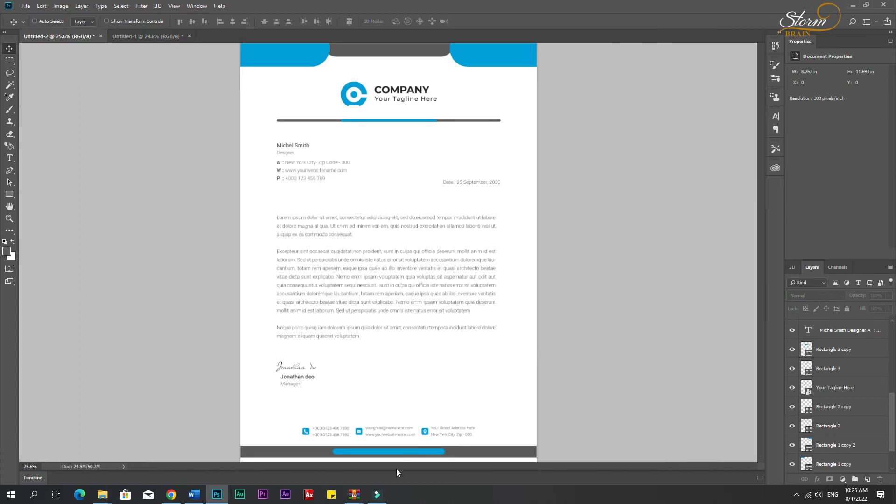
scroll(529, 451, down, 1)
scroll(530, 450, up, 5)
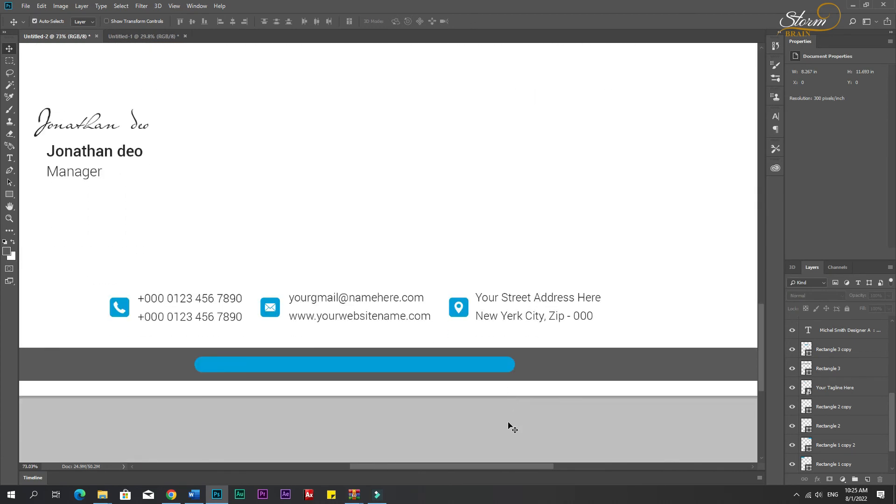
scroll(512, 427, up, 2)
click(9, 194)
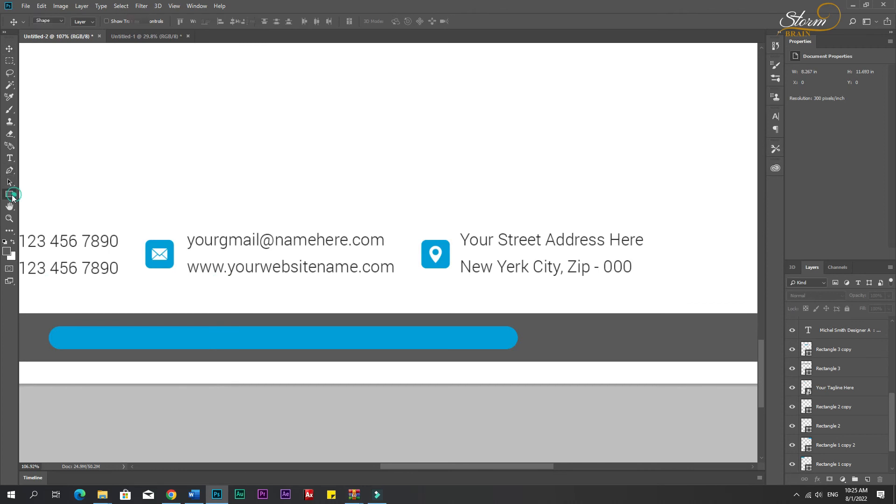
drag(552, 333, 725, 336)
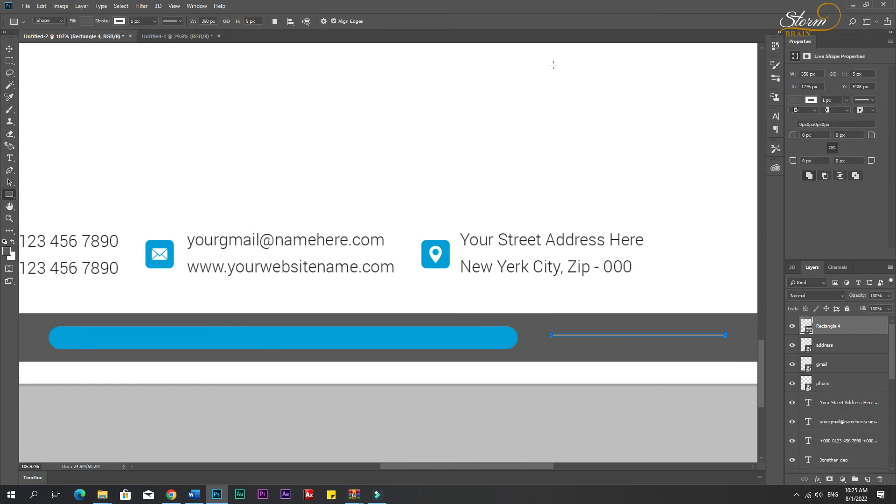
Remove the thin rectangle's stroke and fill it with blue #029ede sampled from the rounded footer shape.
click(813, 105)
click(800, 117)
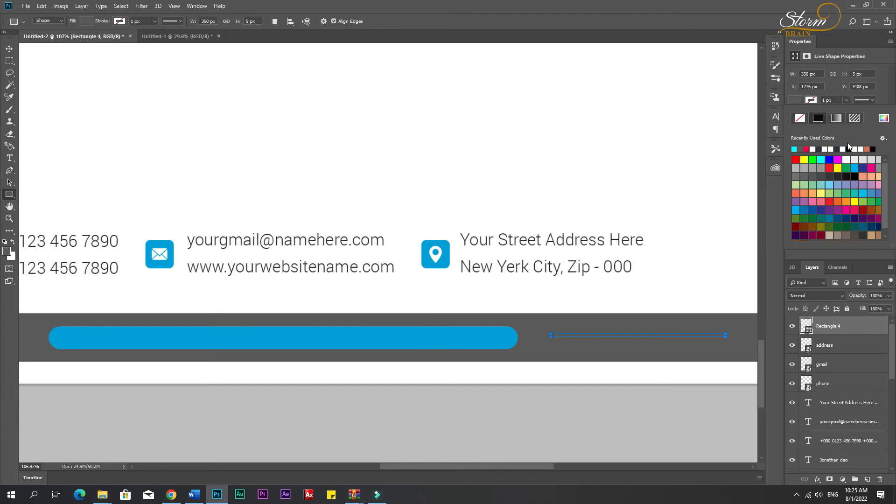
click(889, 120)
click(461, 339)
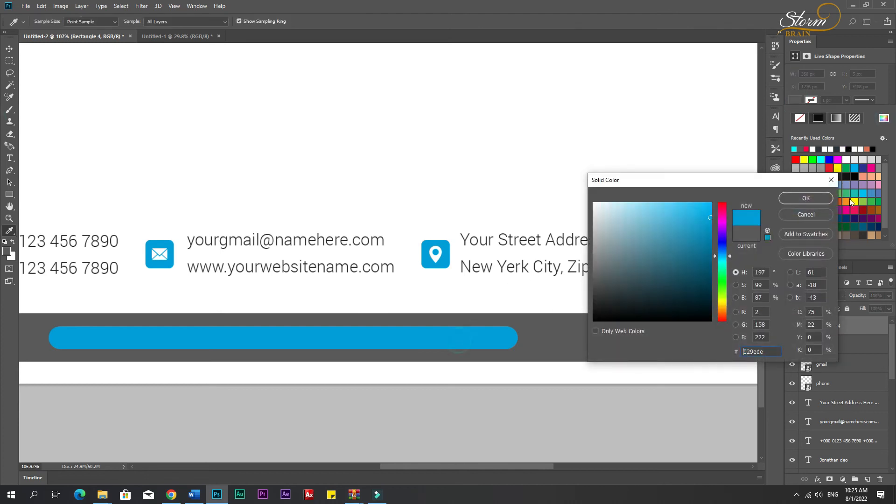
click(818, 198)
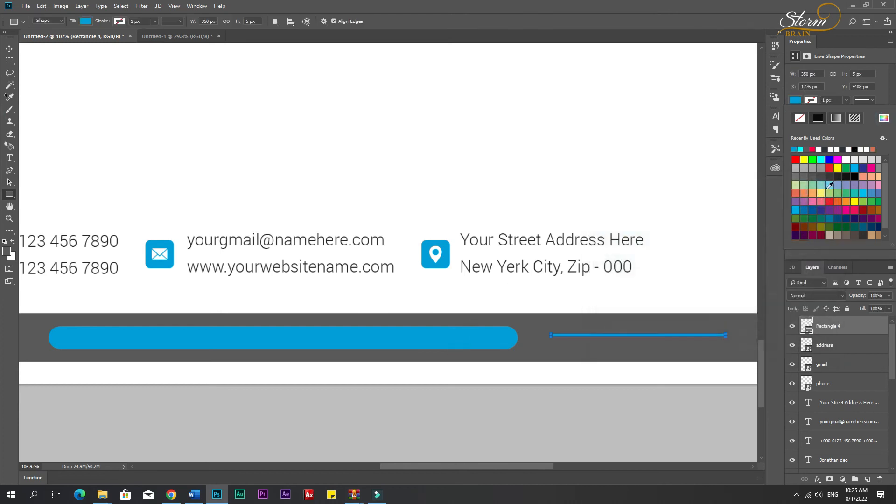
click(884, 118)
click(822, 199)
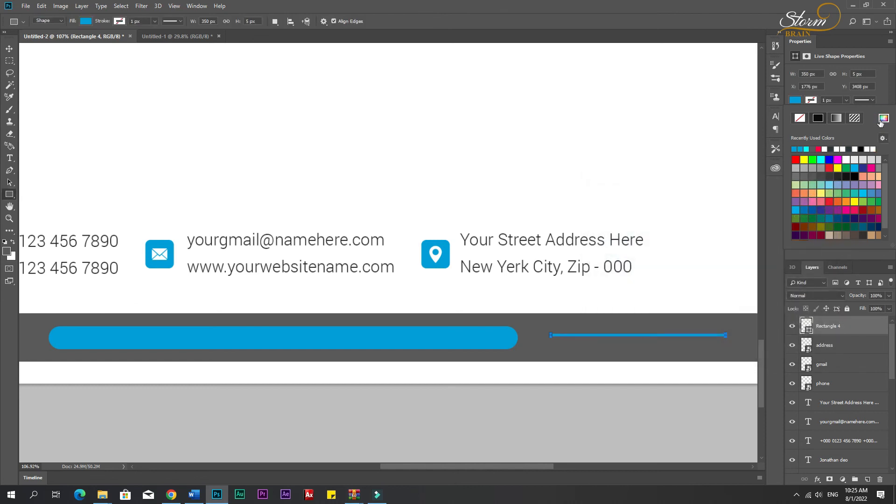
click(832, 337)
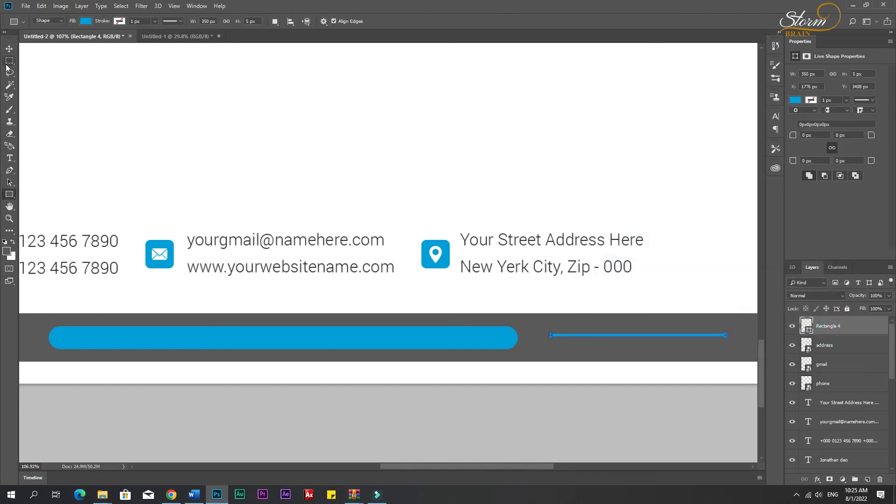
Stretch the thin blue line in both directions so it spans the full page width, about 2480 px.
click(9, 48)
key(ctrl+t)
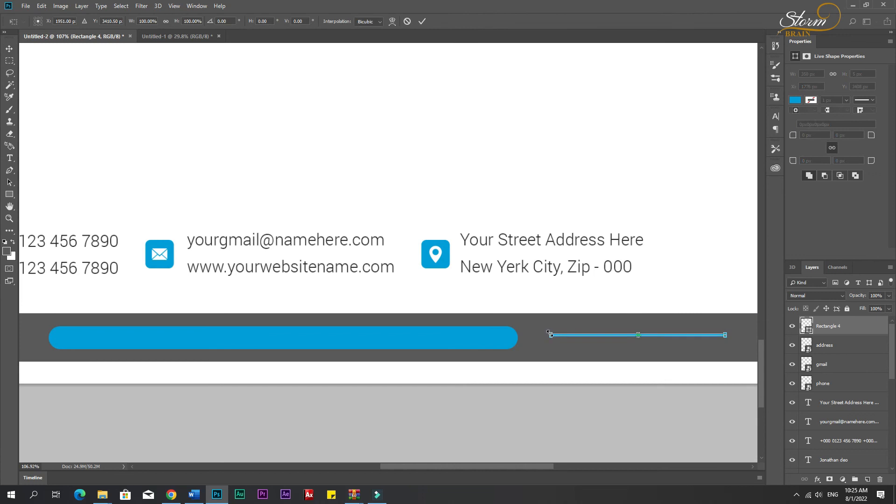
scroll(499, 301, down, 3)
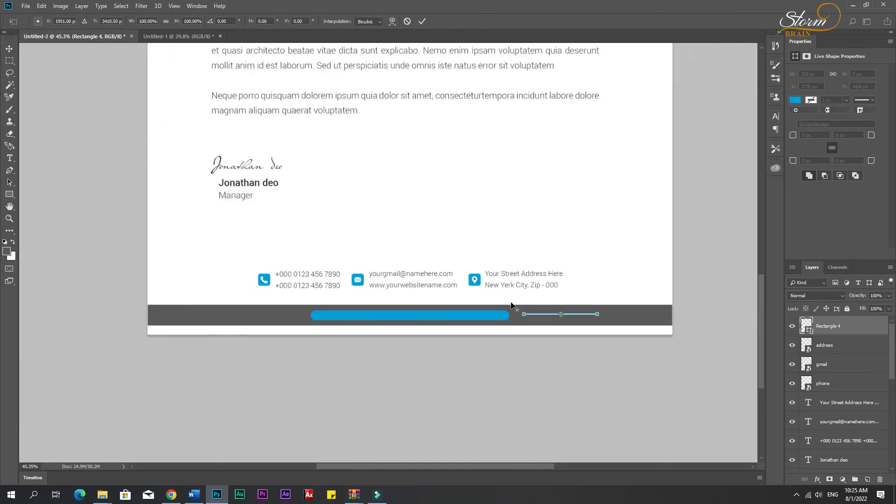
scroll(517, 312, up, 1)
drag(525, 318, 73, 325)
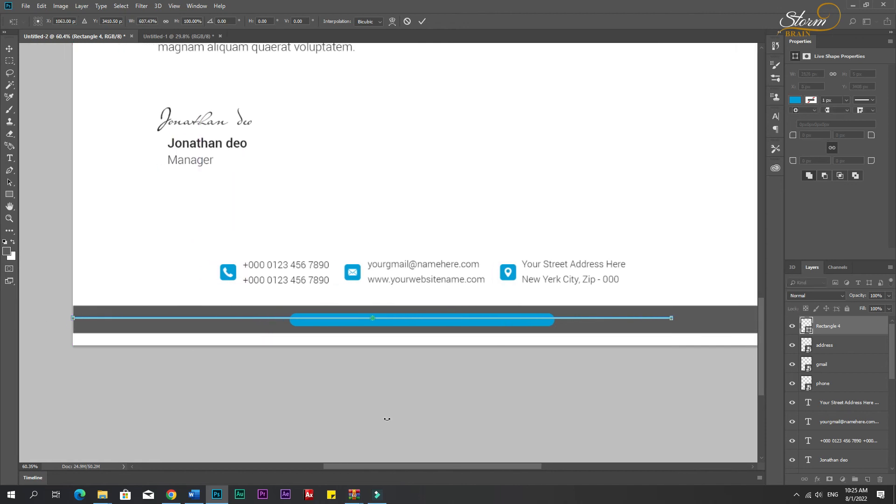
drag(351, 466, 410, 467)
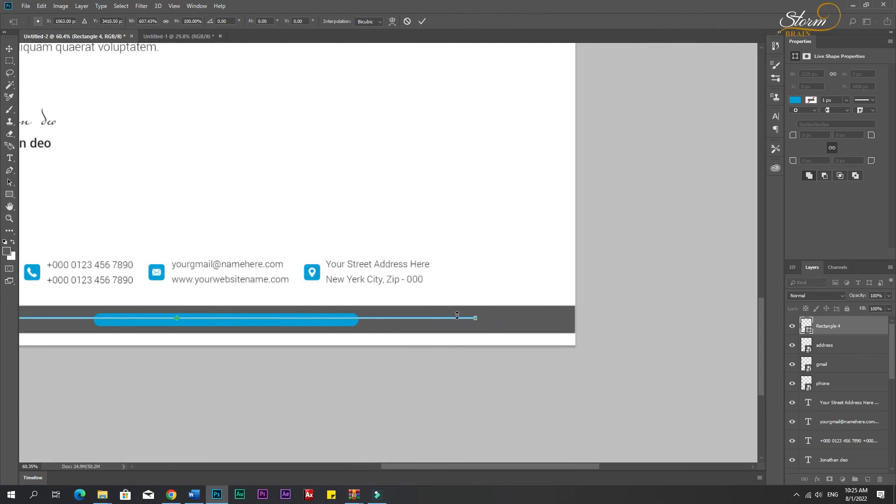
drag(476, 318, 579, 322)
key(Return)
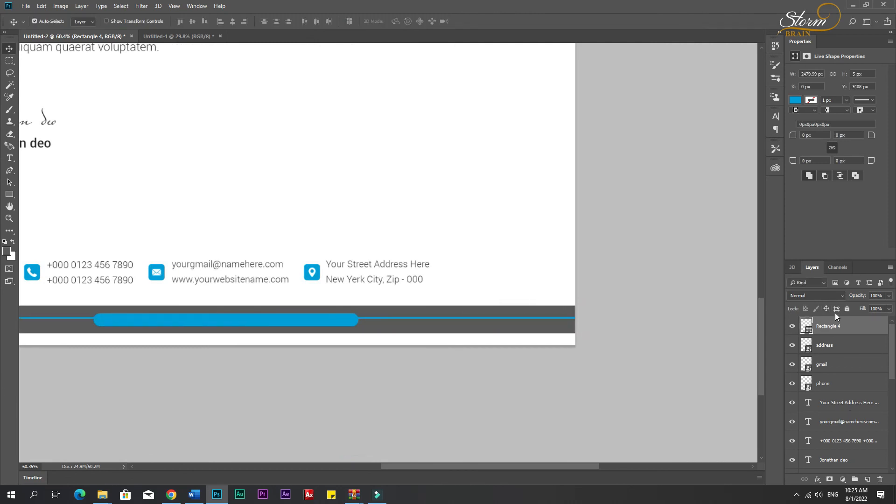
Move the thin line's layer down the stack to directly above the Rectangle 2 copy layer.
drag(859, 322, 816, 358)
key(ctrl)
key(ctrl)
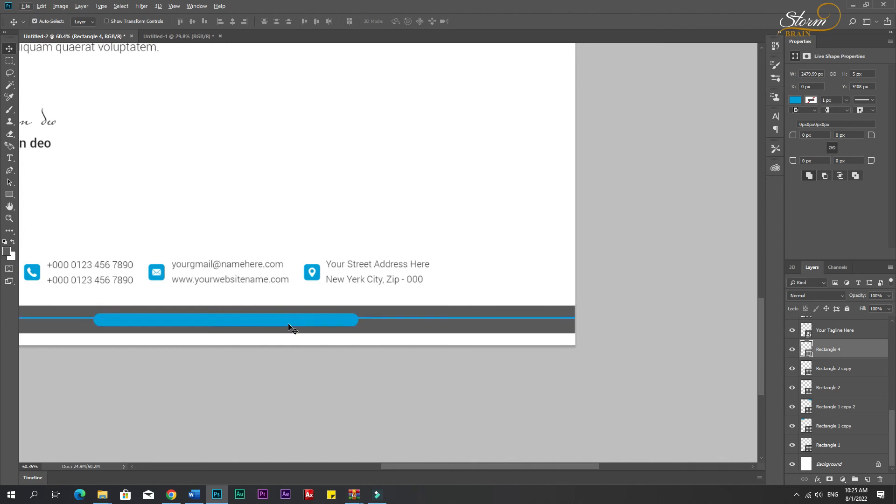
Align the vertical centres of the thin line and the rounded blue footer shape, and deselect them.
shift+click(288, 325)
click(192, 22)
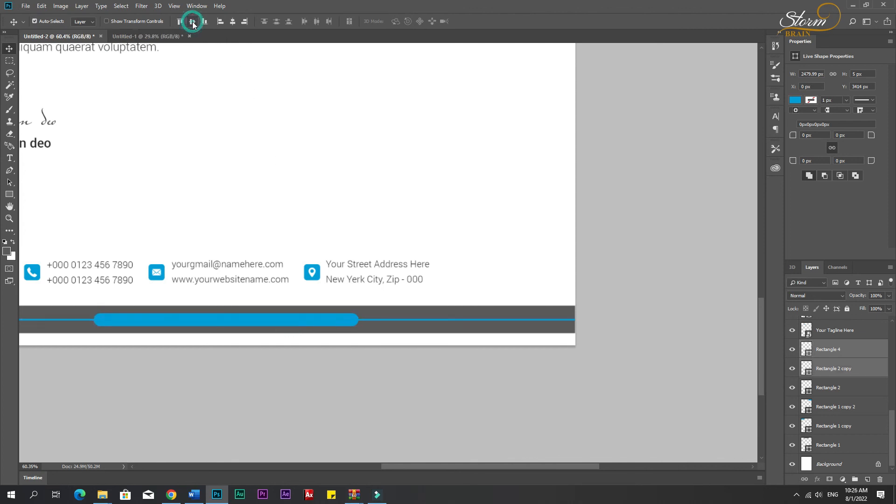
click(638, 319)
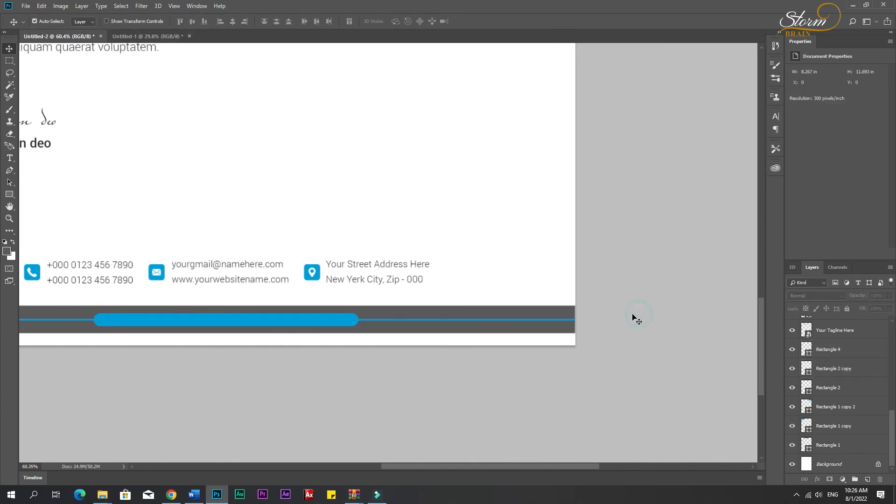
key(ctrl+0)
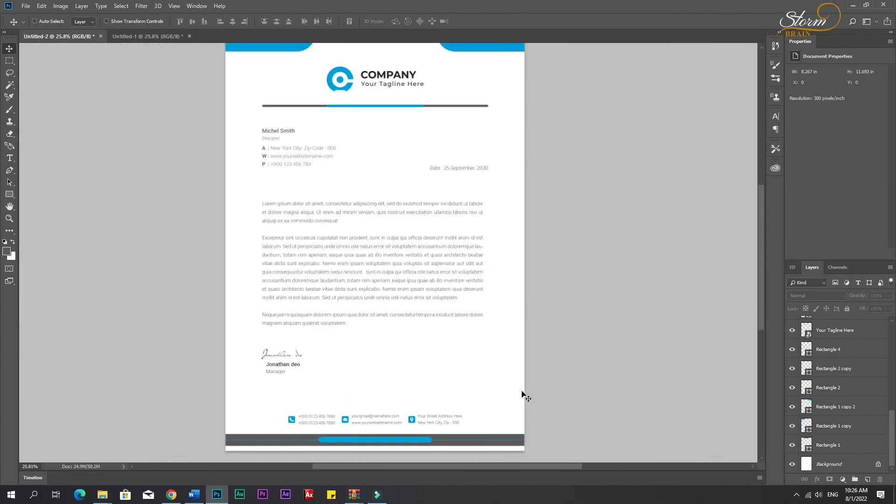
scroll(512, 436, up, 2)
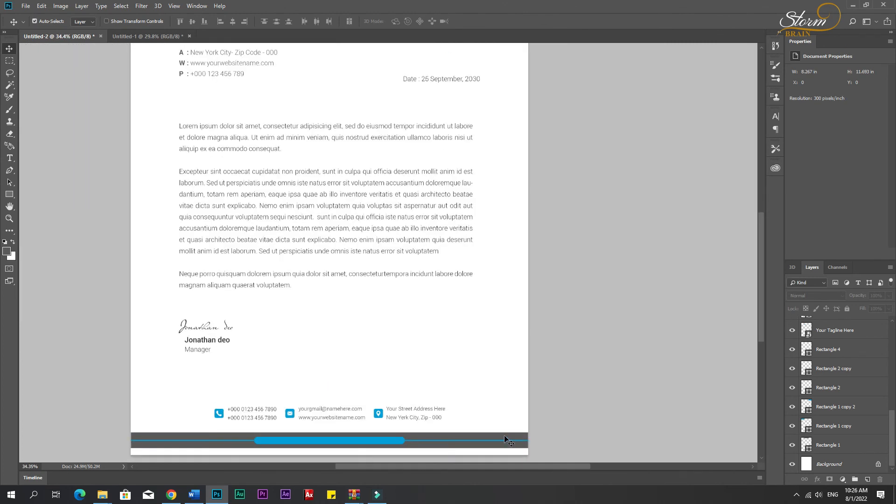
ctrl+click(506, 440)
key(ctrl+t)
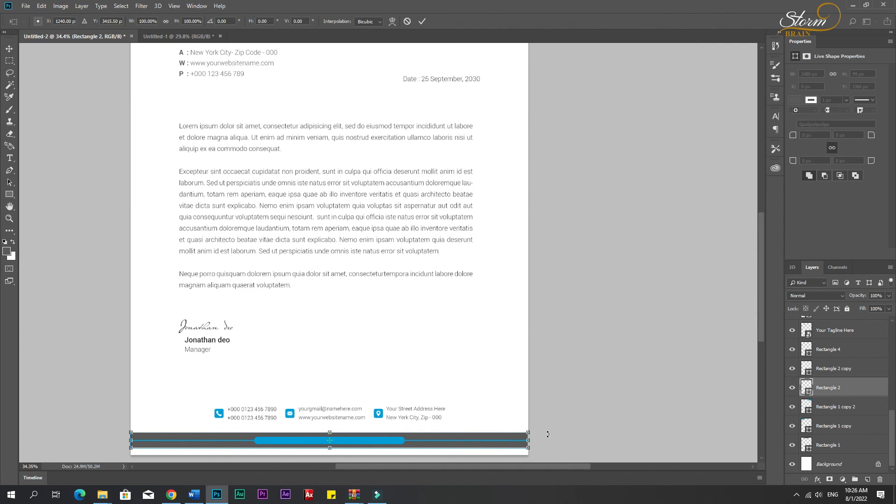
key(Return)
Recolour the "A" label in the contact details with blue #029ede sampled from the divider line.
scroll(572, 418, up, 3)
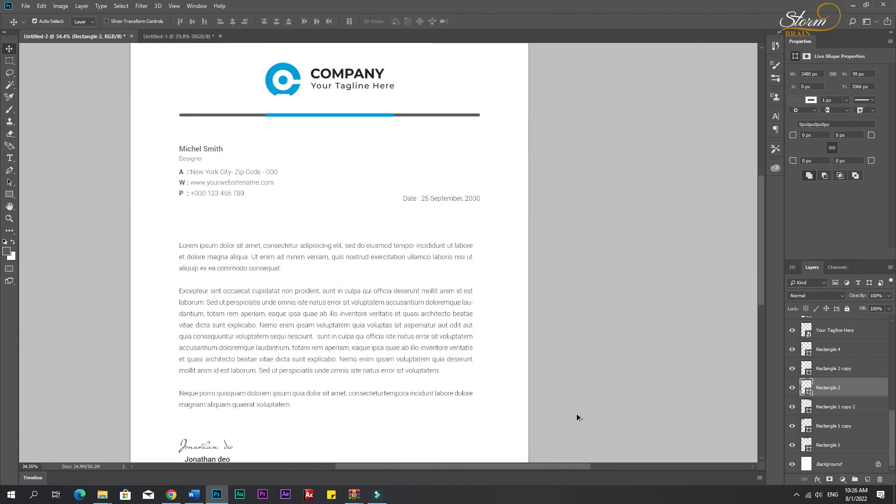
scroll(578, 417, up, 2)
scroll(166, 216, up, 1)
scroll(332, 212, up, 4)
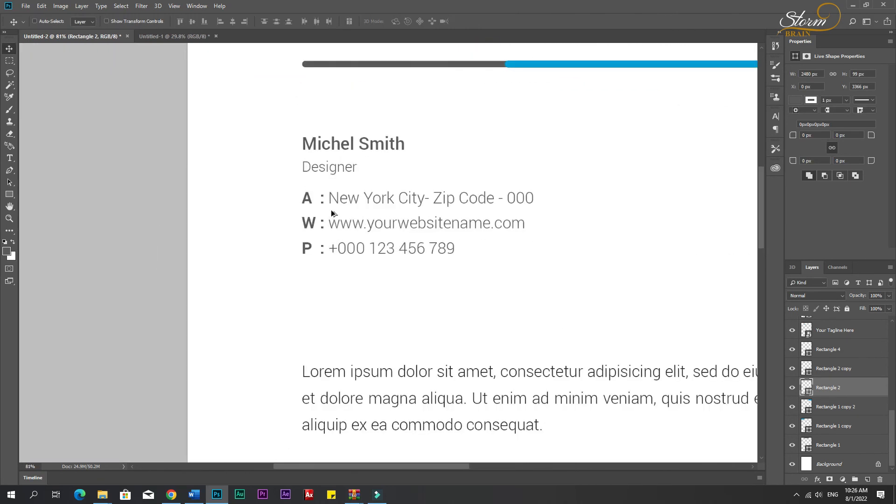
scroll(332, 210, up, 2)
scroll(329, 234, up, 2)
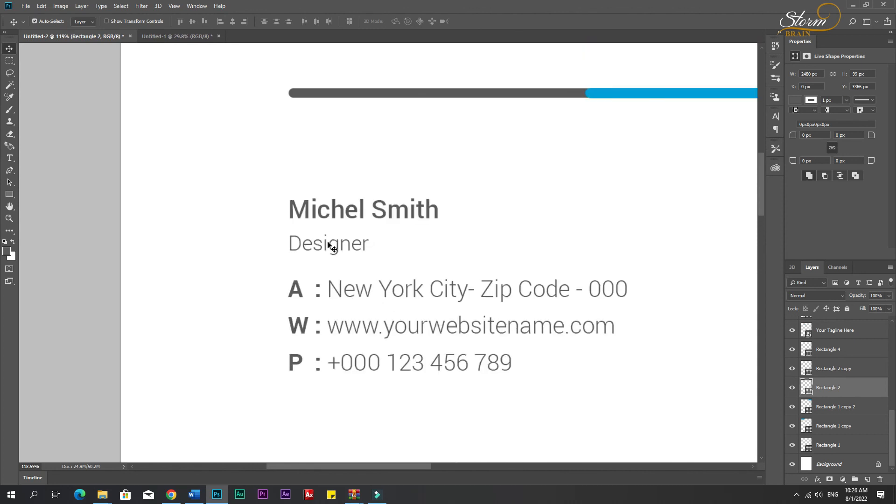
key(t)
drag(307, 290, 254, 294)
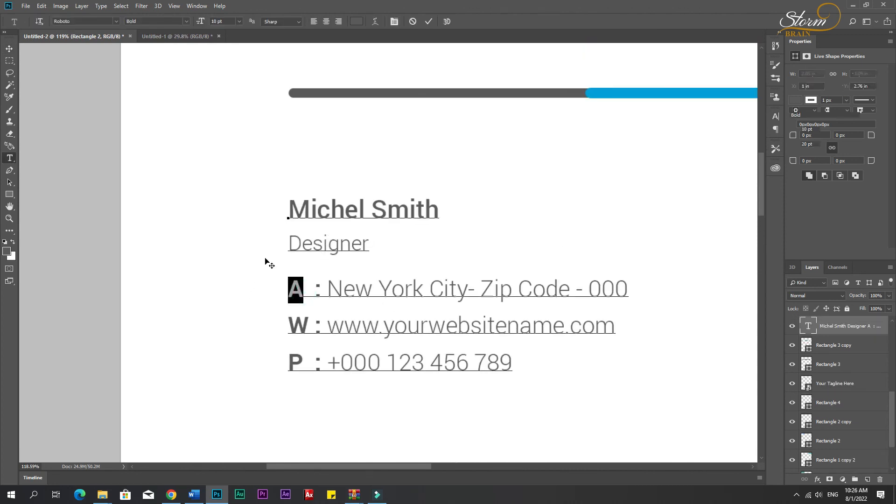
click(8, 251)
click(632, 99)
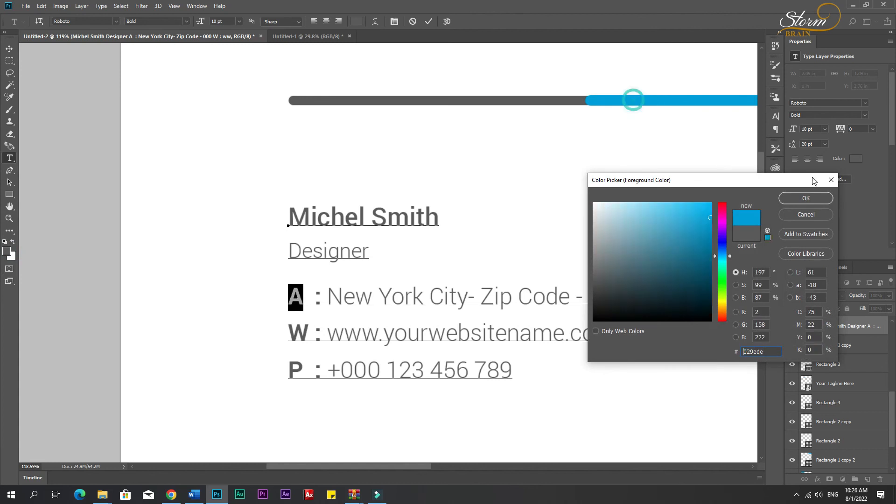
click(804, 199)
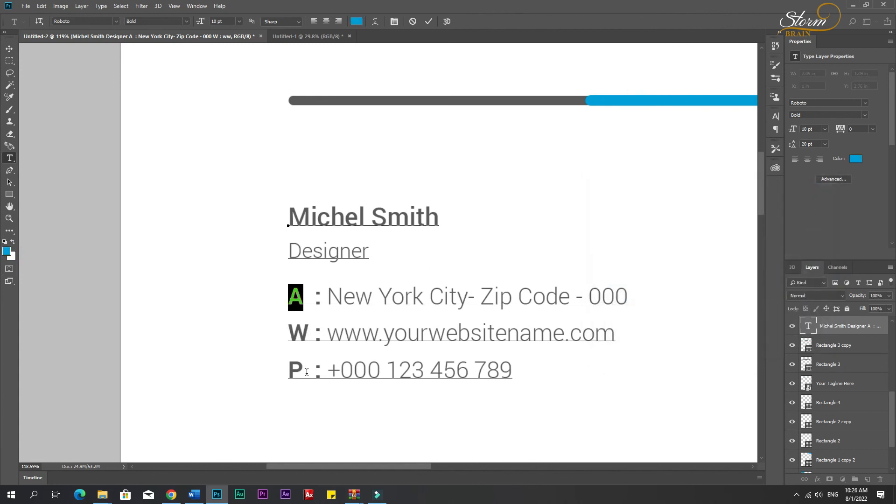
Recolour the "P" label in the contact details with the same blue #029ede.
drag(307, 372, 237, 371)
click(8, 251)
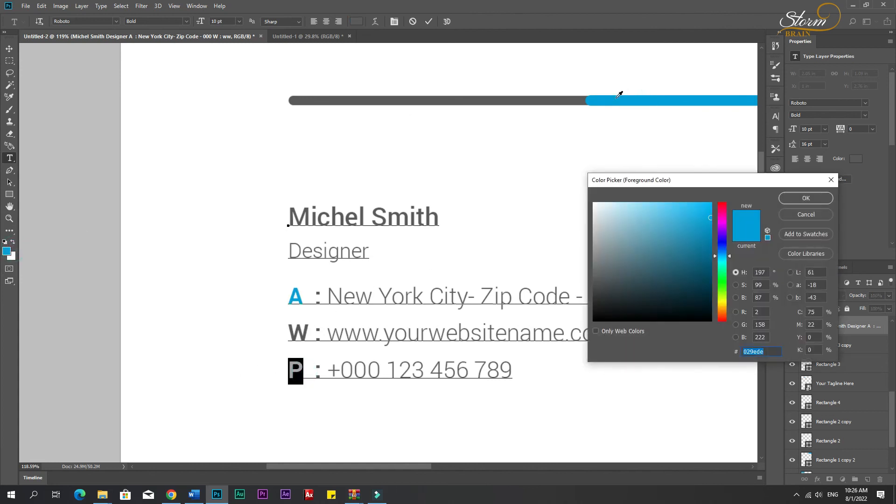
click(801, 198)
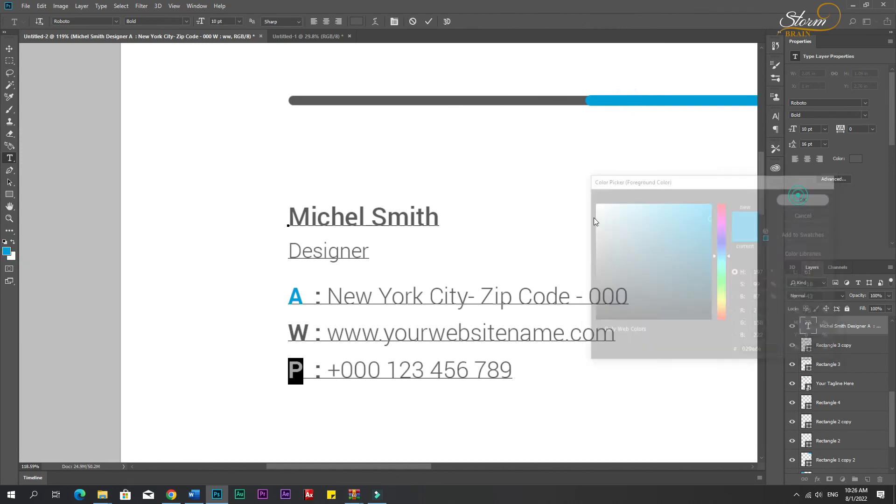
Recolour the "W" label in the contact details black (#000000) and commit the text edit.
drag(309, 334, 80, 269)
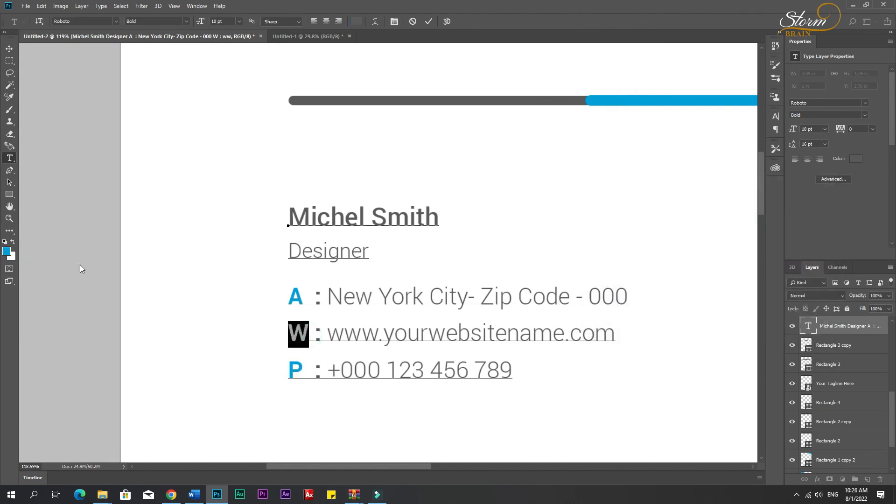
click(7, 253)
drag(645, 290, 594, 321)
click(797, 198)
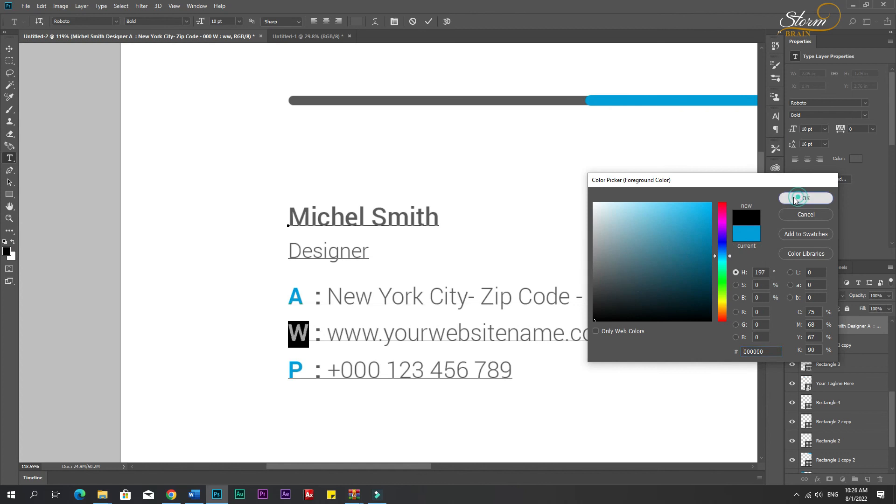
click(9, 48)
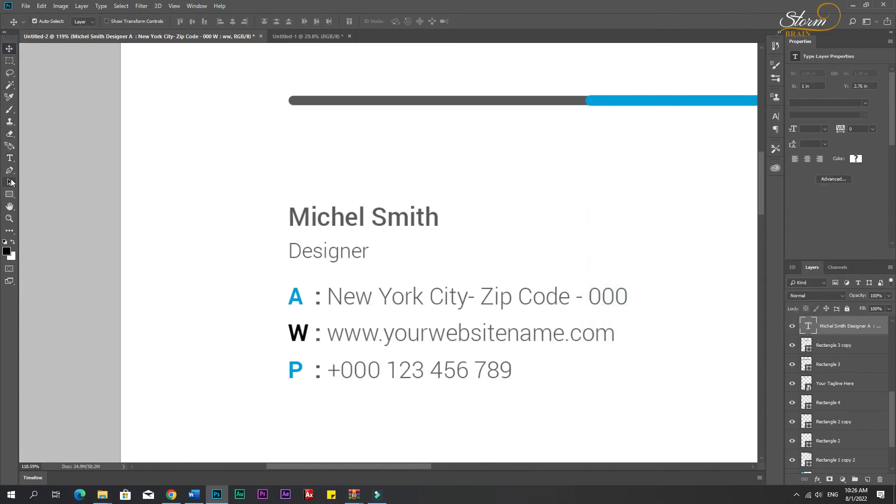
Recolour the contact's last name above the job title with the blue sampled from the divider line.
key(t)
drag(372, 217, 466, 216)
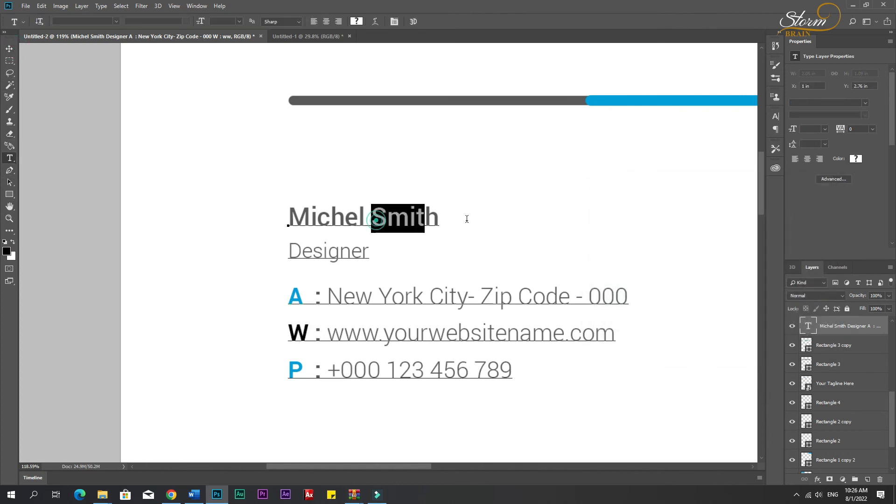
click(7, 253)
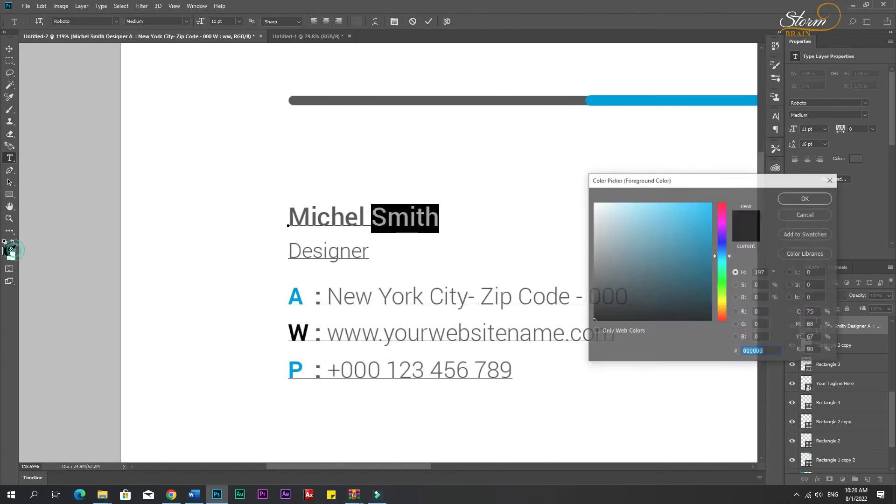
click(618, 99)
click(822, 198)
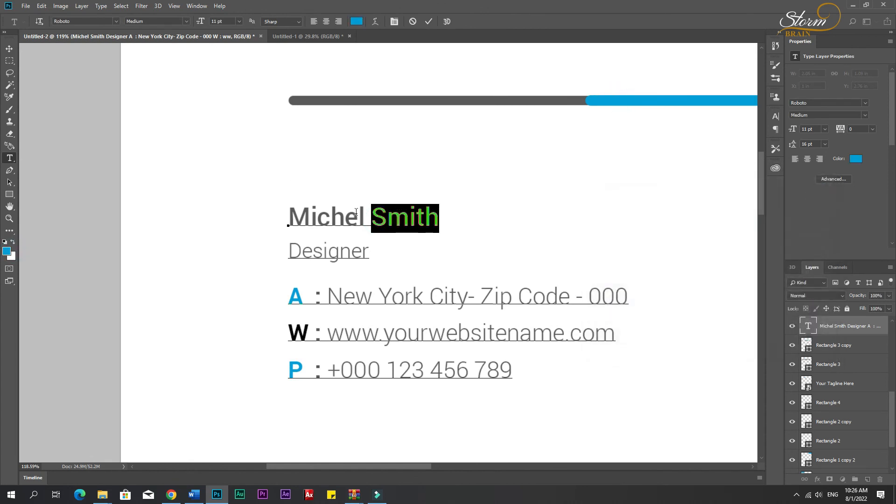
Recolour the contact's first name above the job title black (#000000) and commit the text edit.
drag(364, 217, 177, 217)
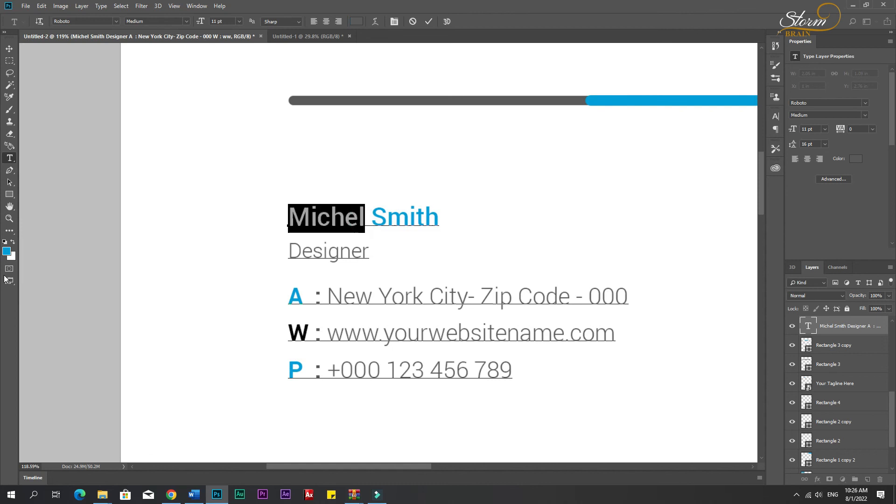
click(6, 253)
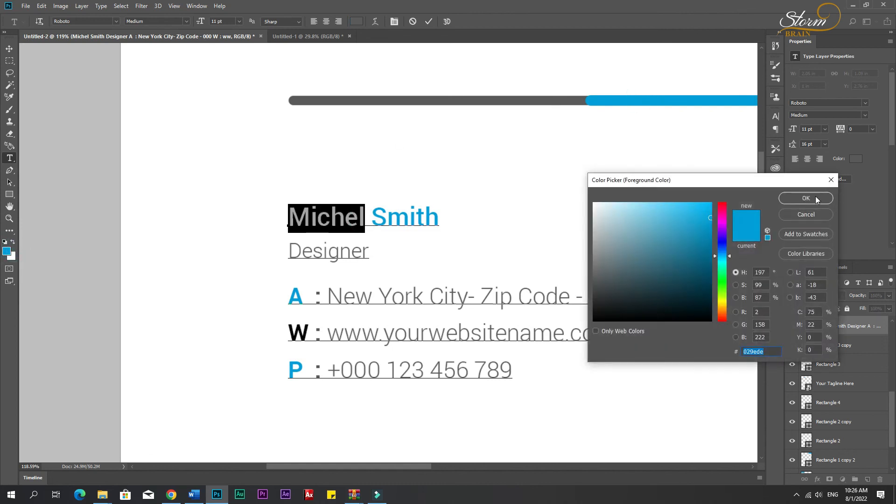
text(000000)
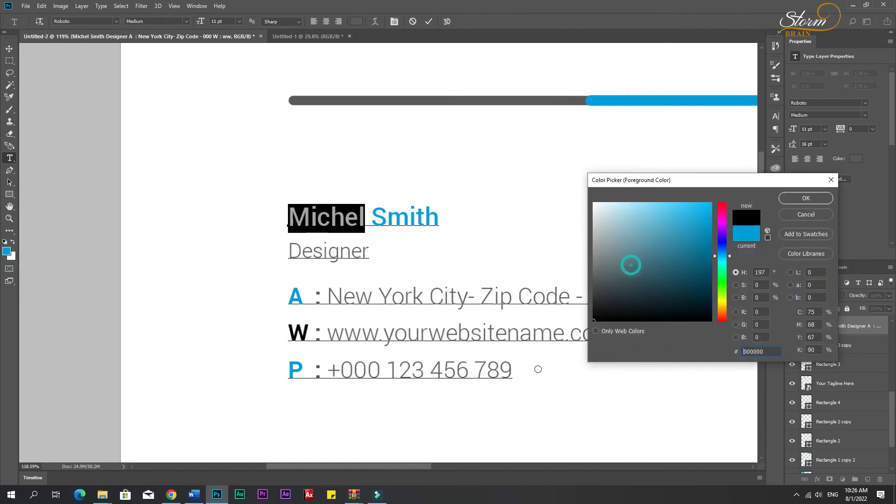
key(Return)
click(15, 49)
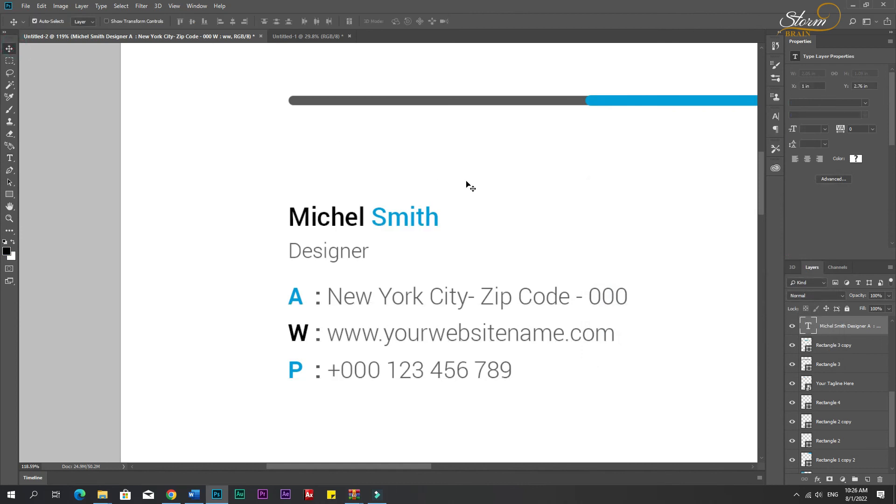
Deselect the contact details text layer and review the whole letterhead page.
scroll(568, 244, down, 8)
scroll(439, 233, up, 3)
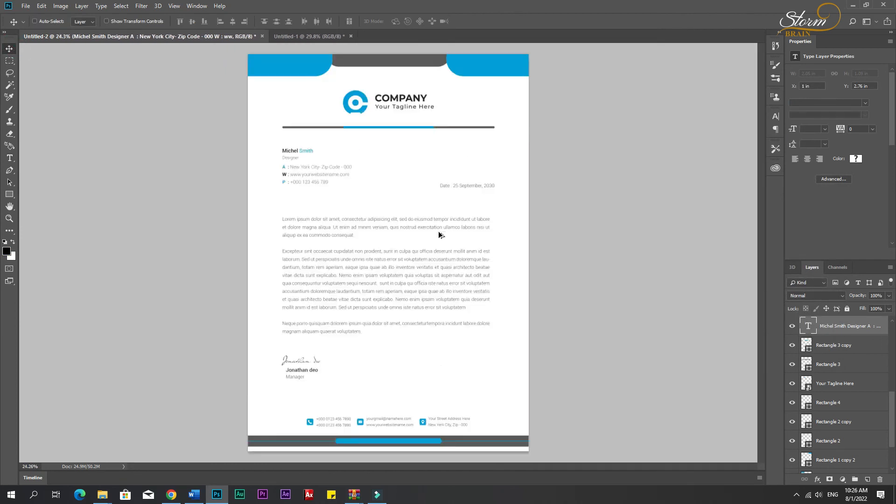
click(555, 226)
scroll(579, 217, down, 2)
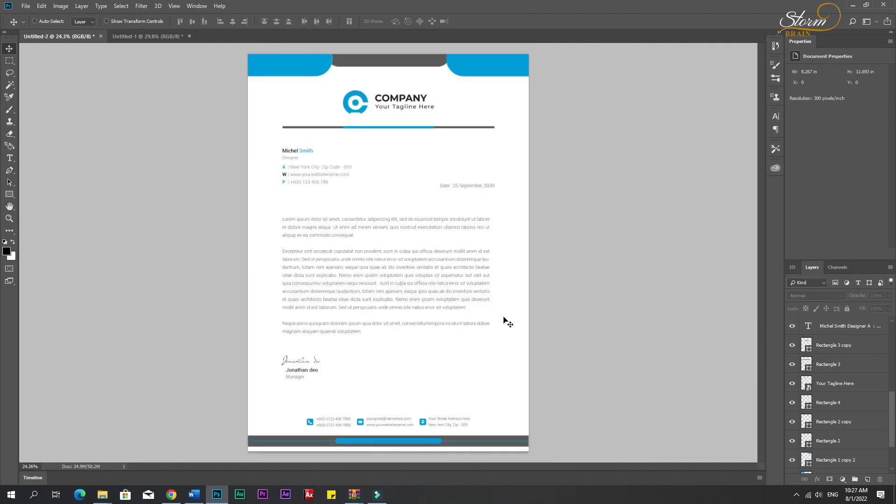
key(ctrl)
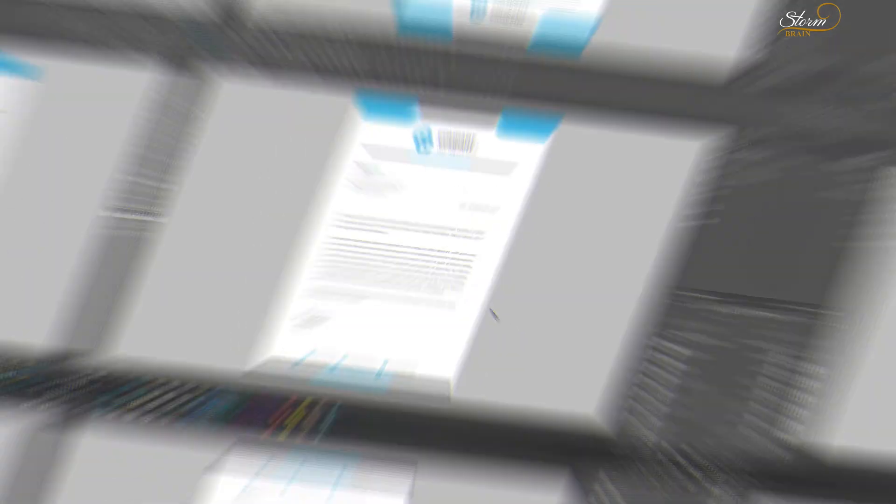